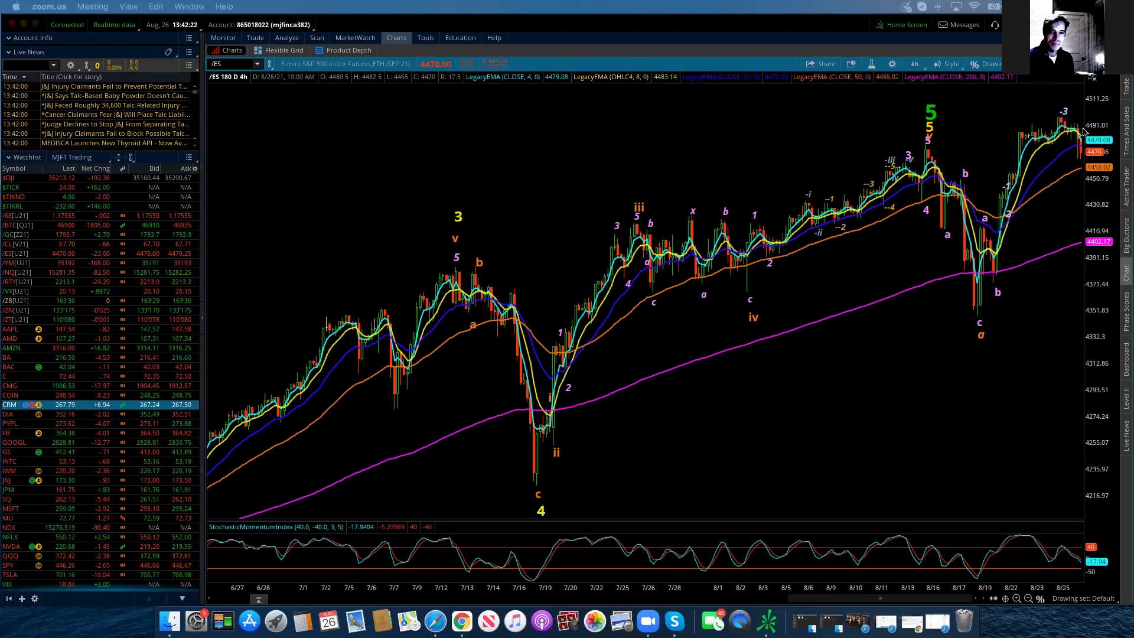
Step: Keep the 4h time frame and zoom the /ES chart into the 8/10–8/17 bars
left_click(920, 64)
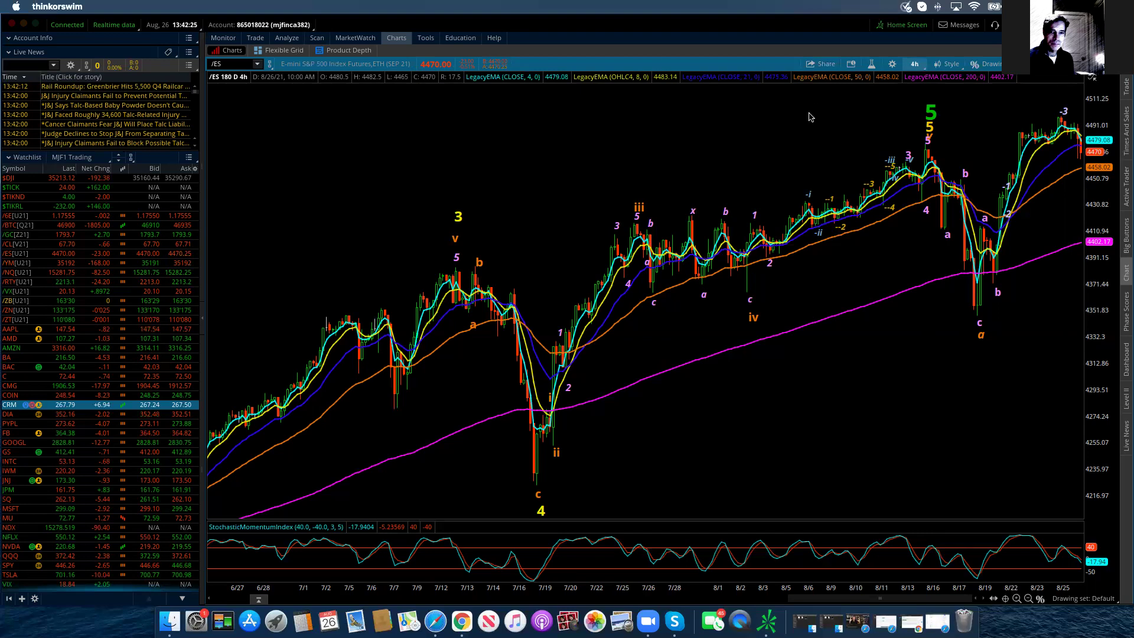
left_click(598, 140)
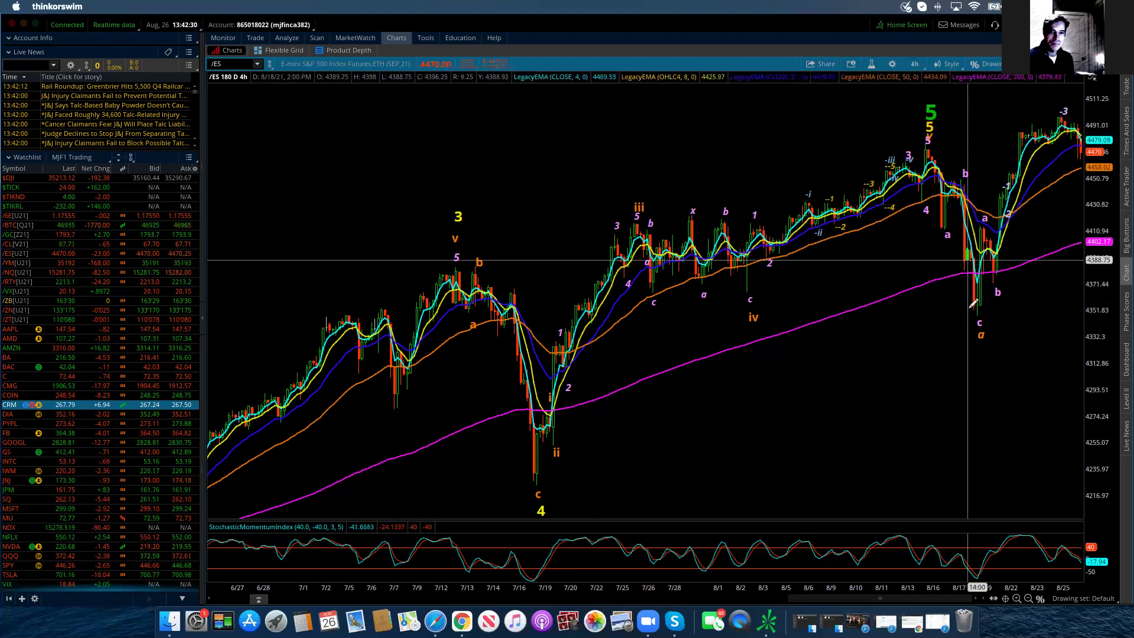
left_click(998, 291)
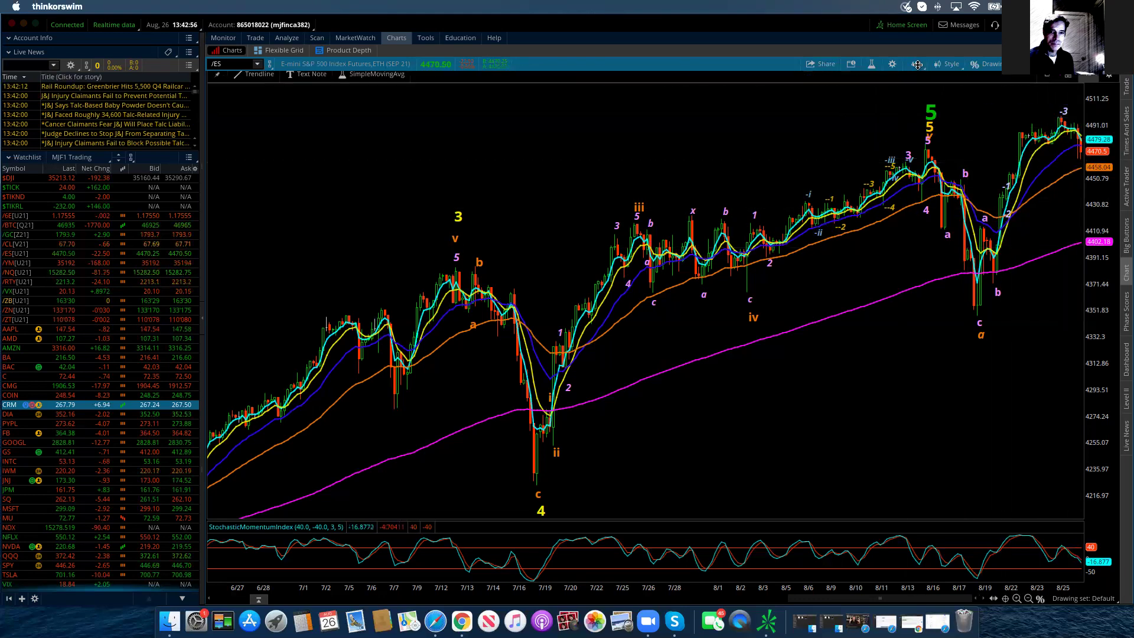
left_click_drag(849, 192, 1113, 155)
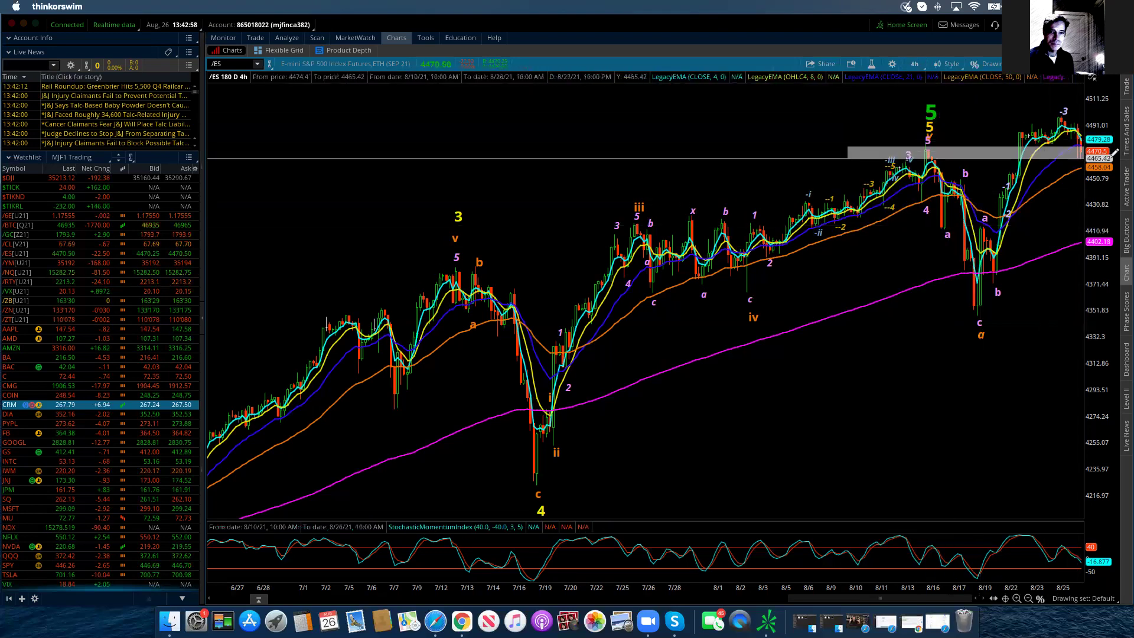
Step: Switch the chart to 20 days of 1-hour bars and zoom from 8/13 to the latest bars
left_click(915, 63)
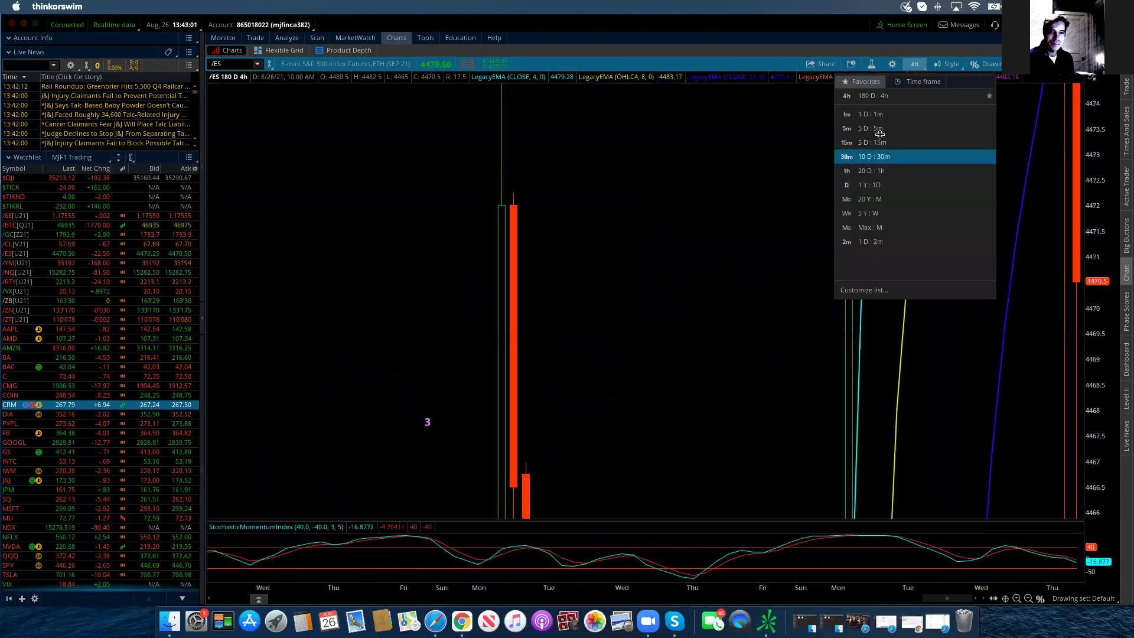
left_click(863, 172)
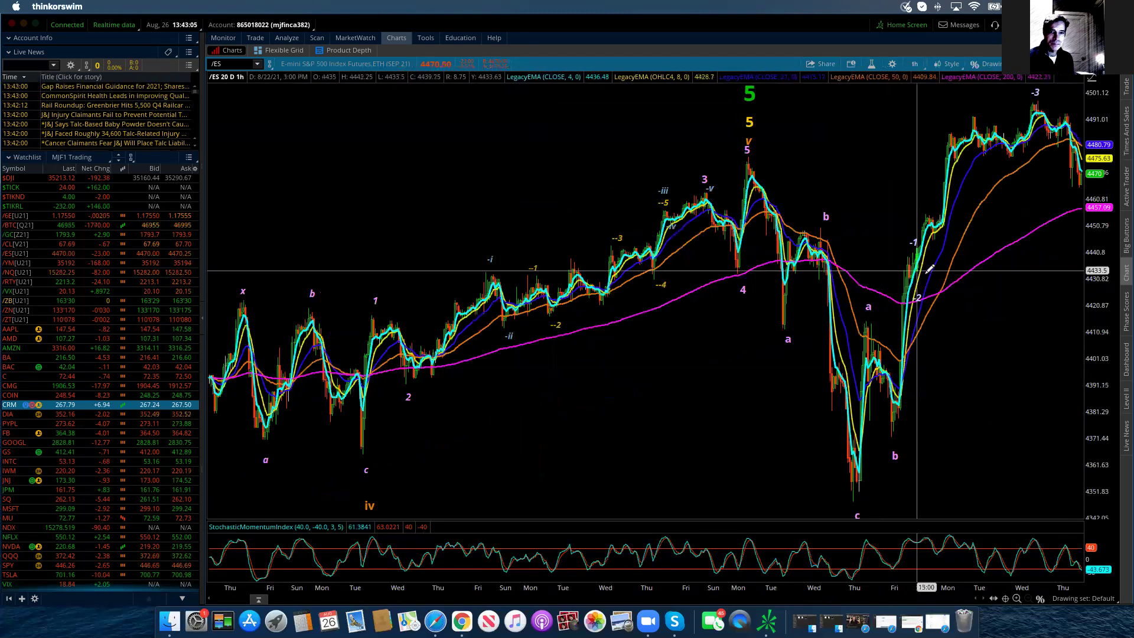
left_click(984, 64)
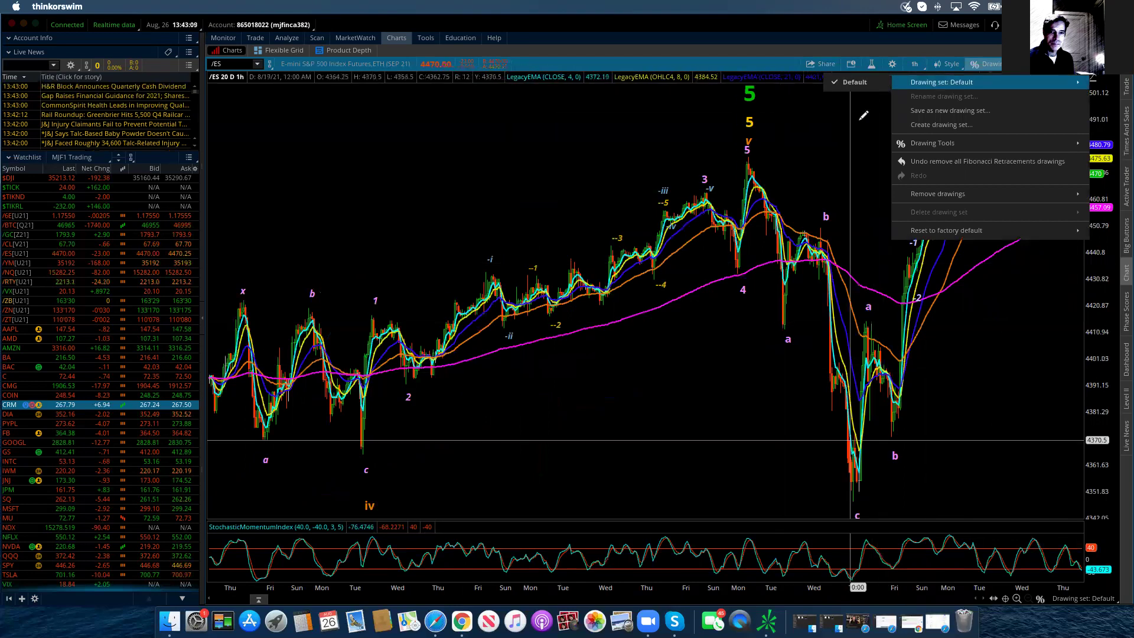
left_click(875, 84)
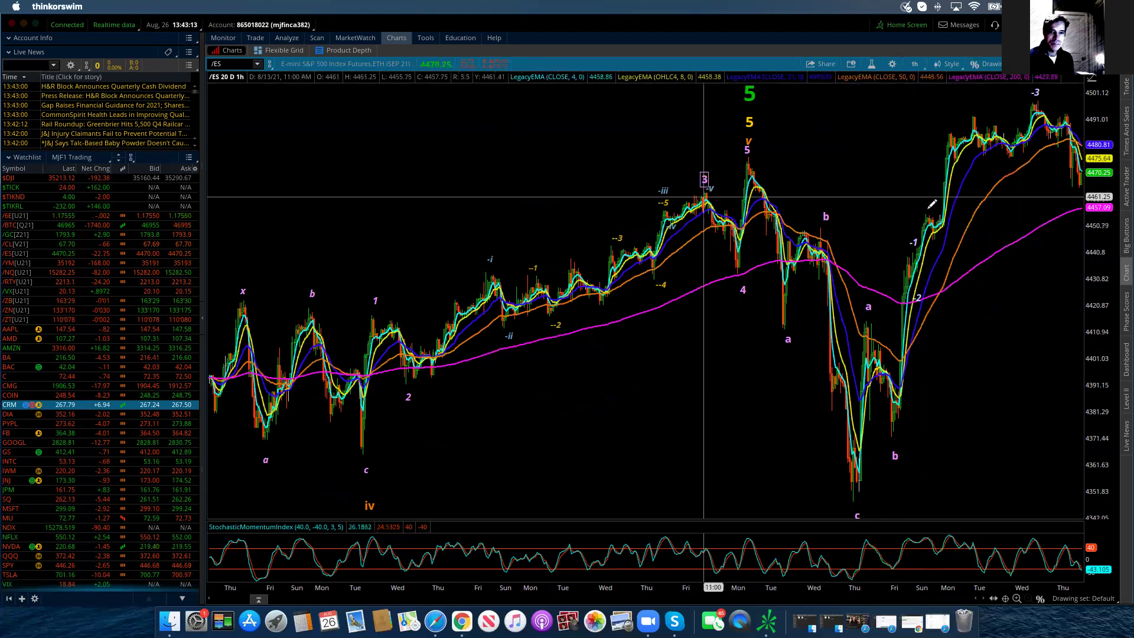
left_click_drag(1051, 223, 704, 179)
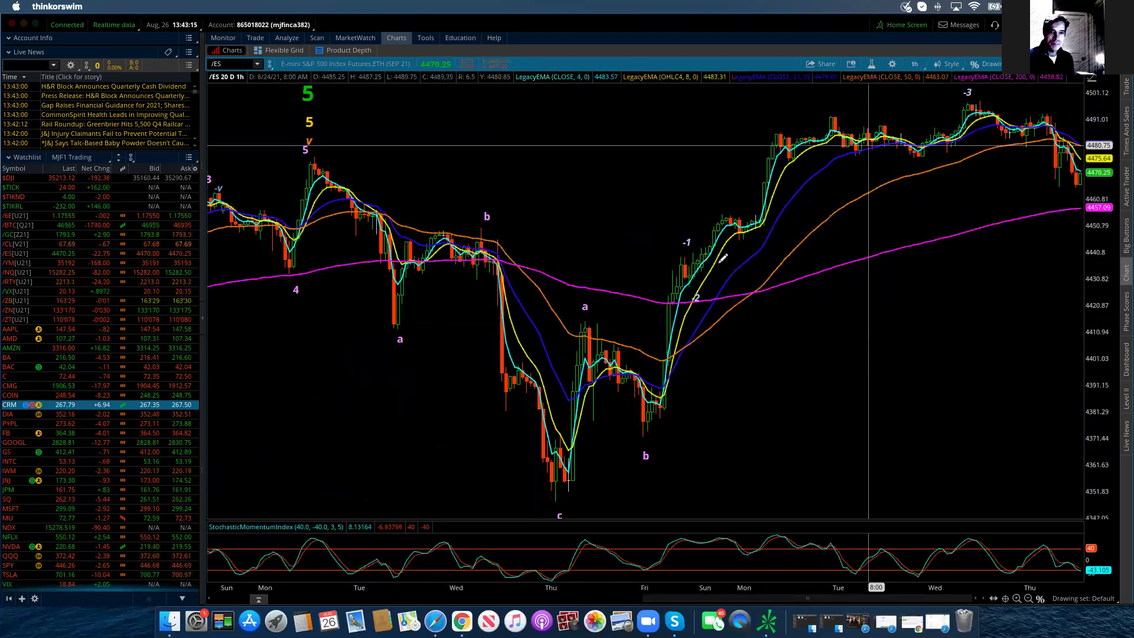
Step: Draw a Fibonacci retracement from the 4426.75 low up to the 4498 high
left_click(691, 283)
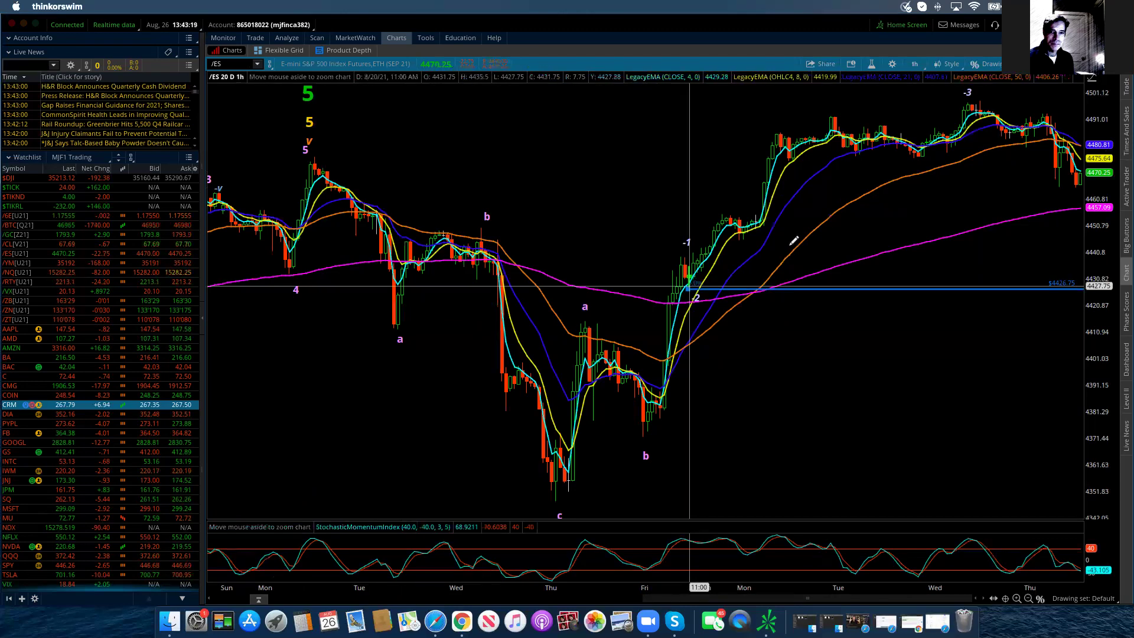
left_click(972, 100)
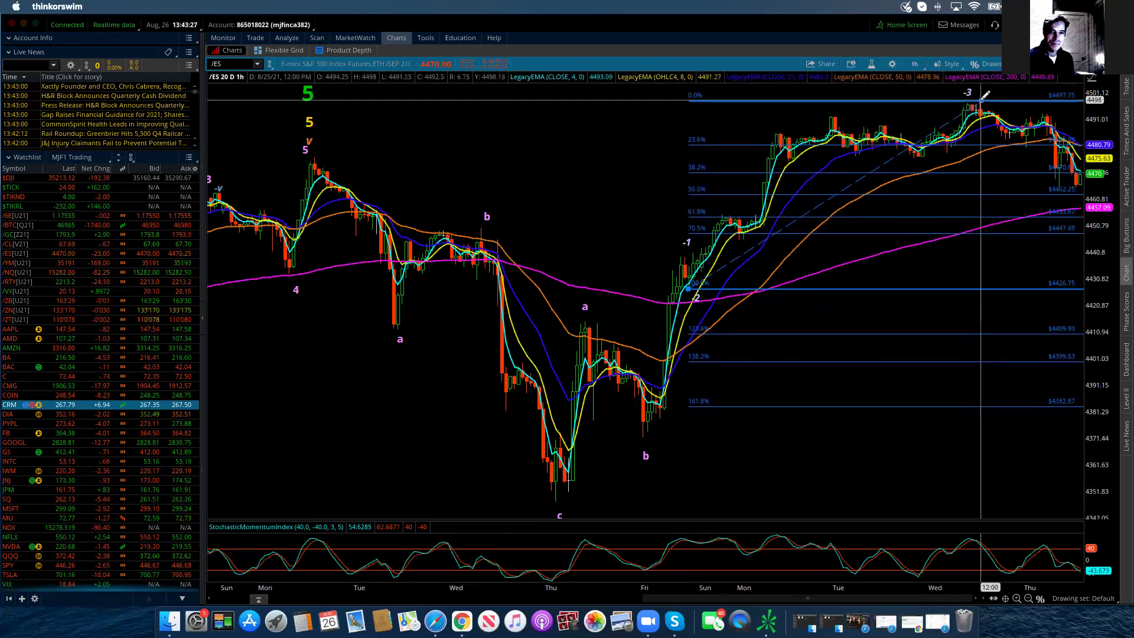
left_click(986, 94)
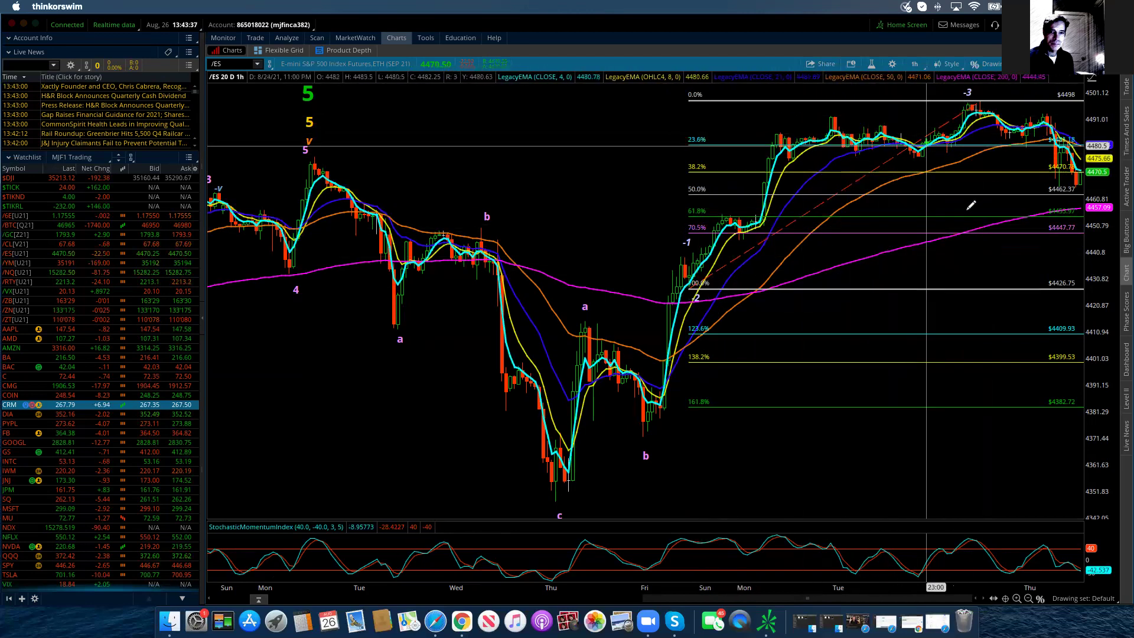
Step: Check the Fibonacci level values, then compress the price scale so the whole retracement fits
mouse_move(1018, 191)
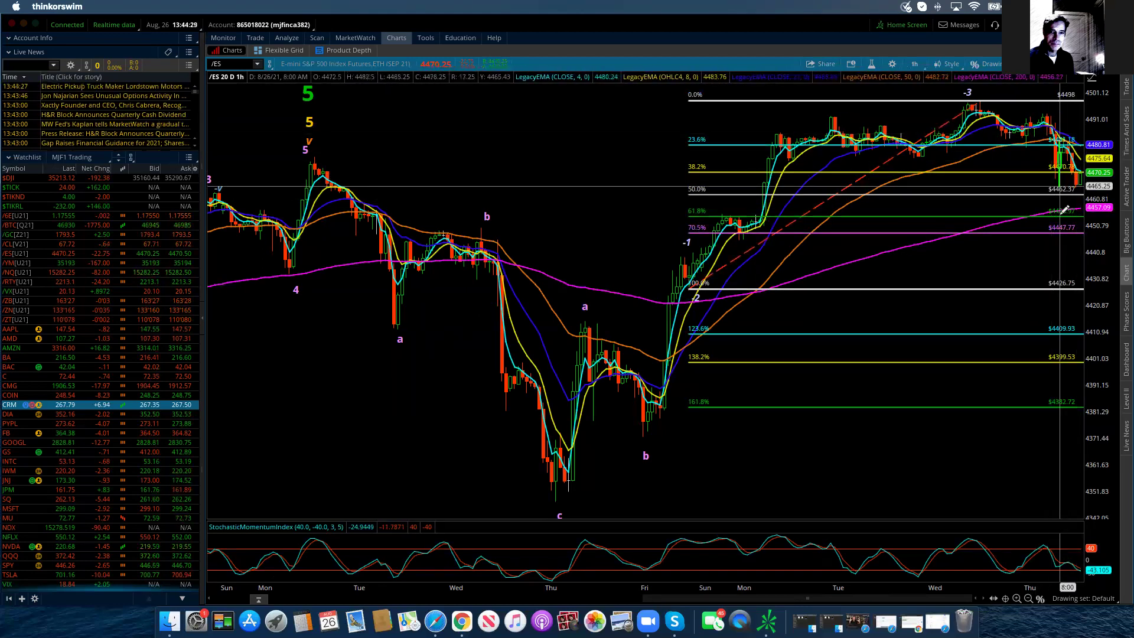
mouse_move(1064, 210)
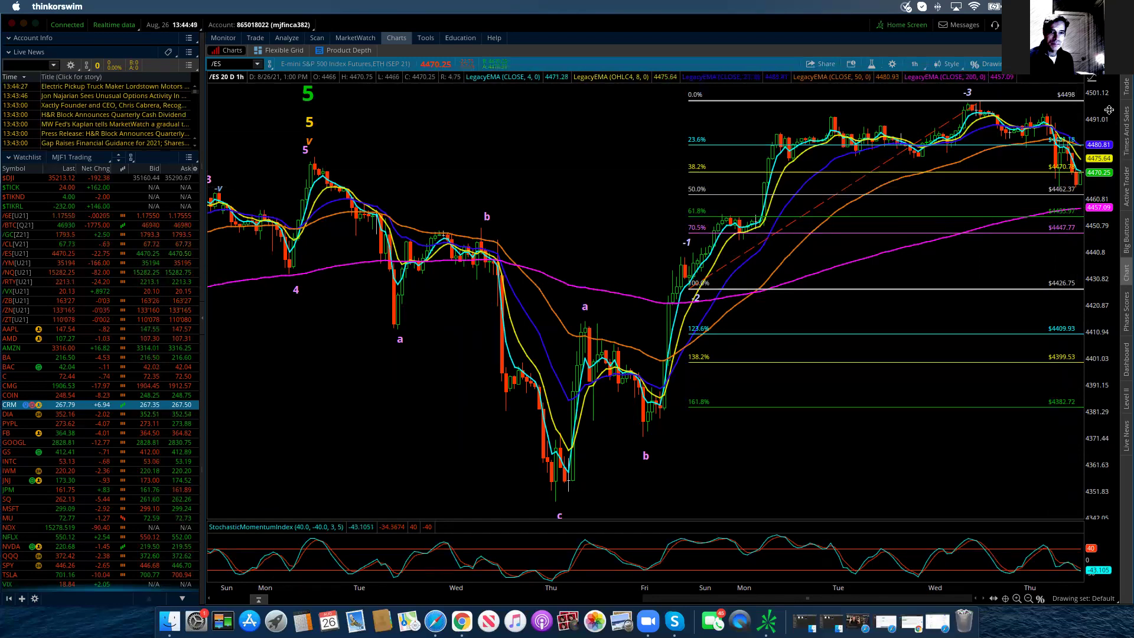
mouse_move(1110, 110)
left_mouse_down()
mouse_move(1118, 129)
mouse_move(1114, 99)
left_mouse_up()
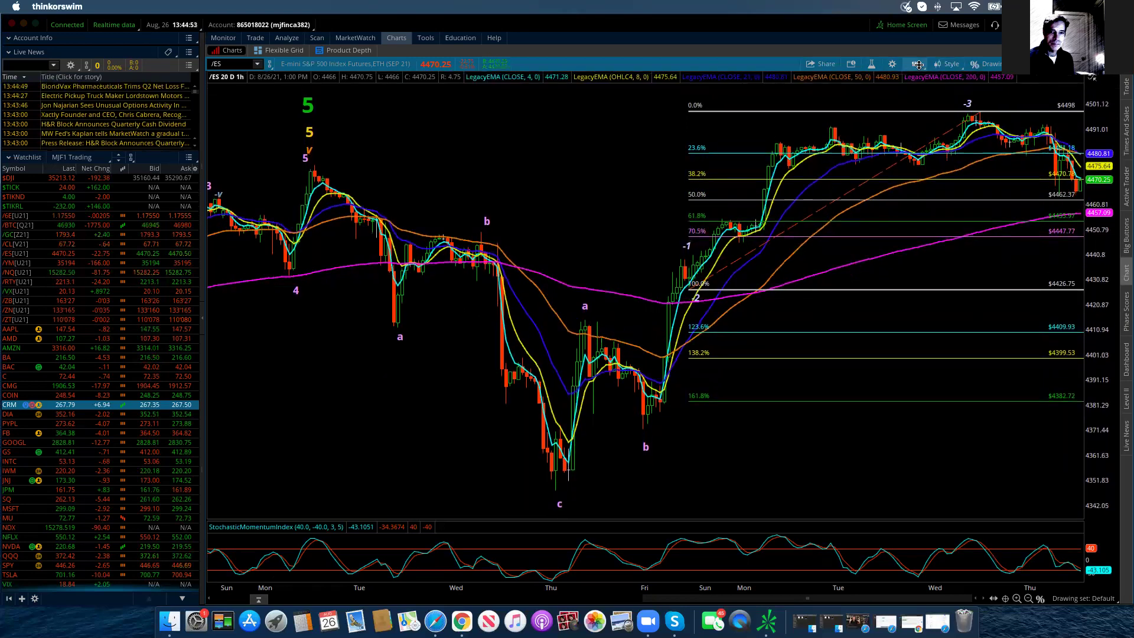
Step: Return to 180 days of 4-hour bars and zoom from 5/3 to the latest bar
left_click(916, 64)
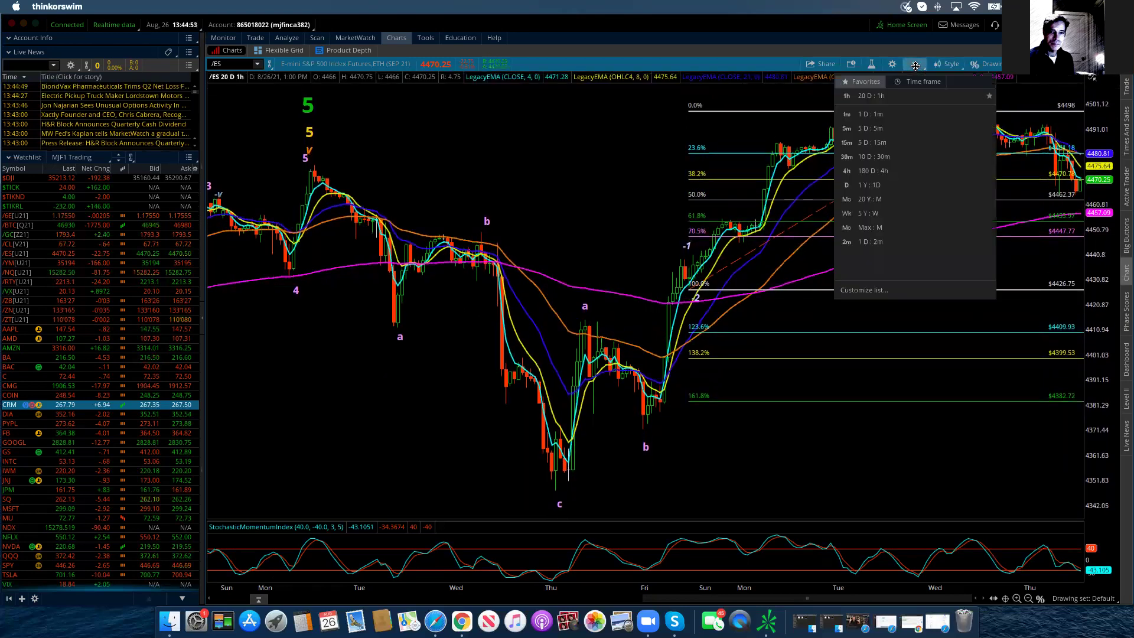
left_click(883, 171)
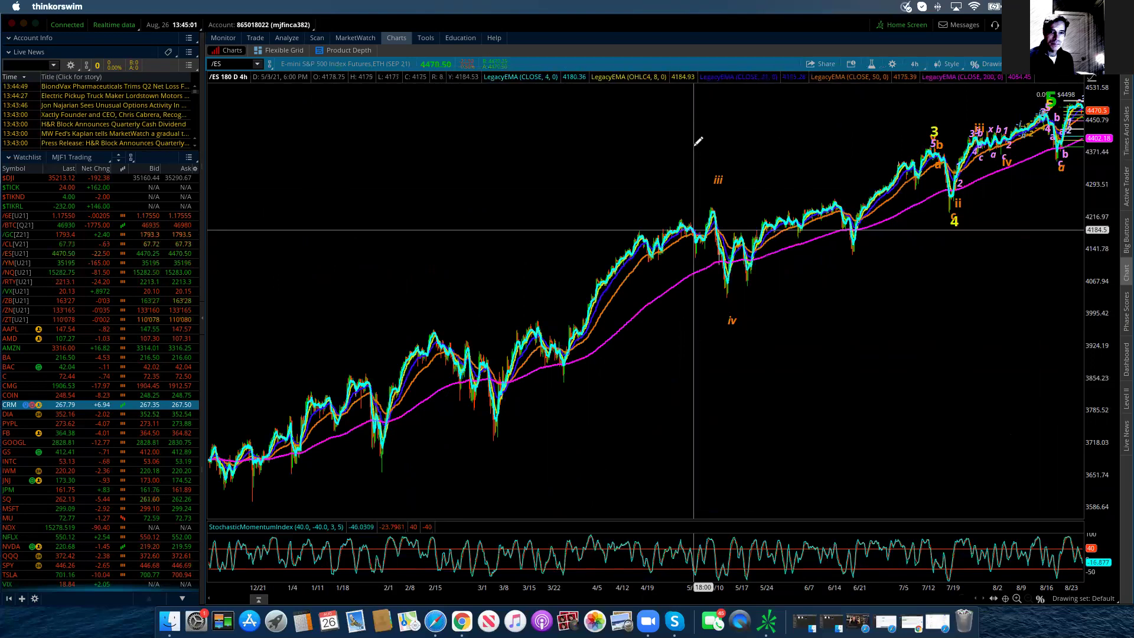
left_click_drag(695, 143, 1086, 144)
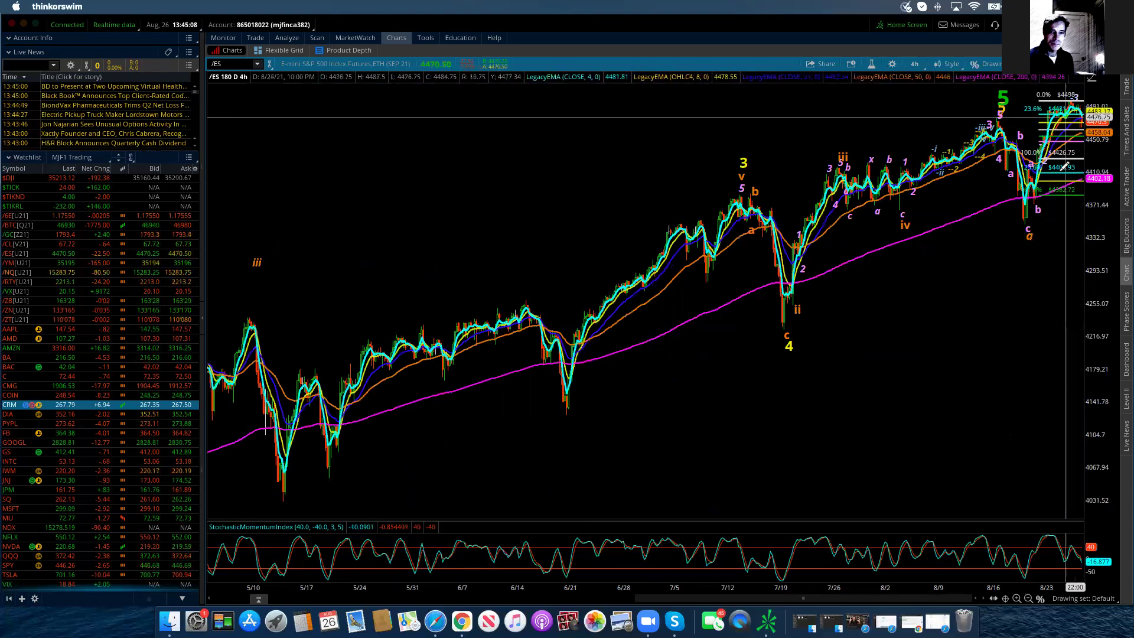
left_click(988, 64)
left_click(989, 63)
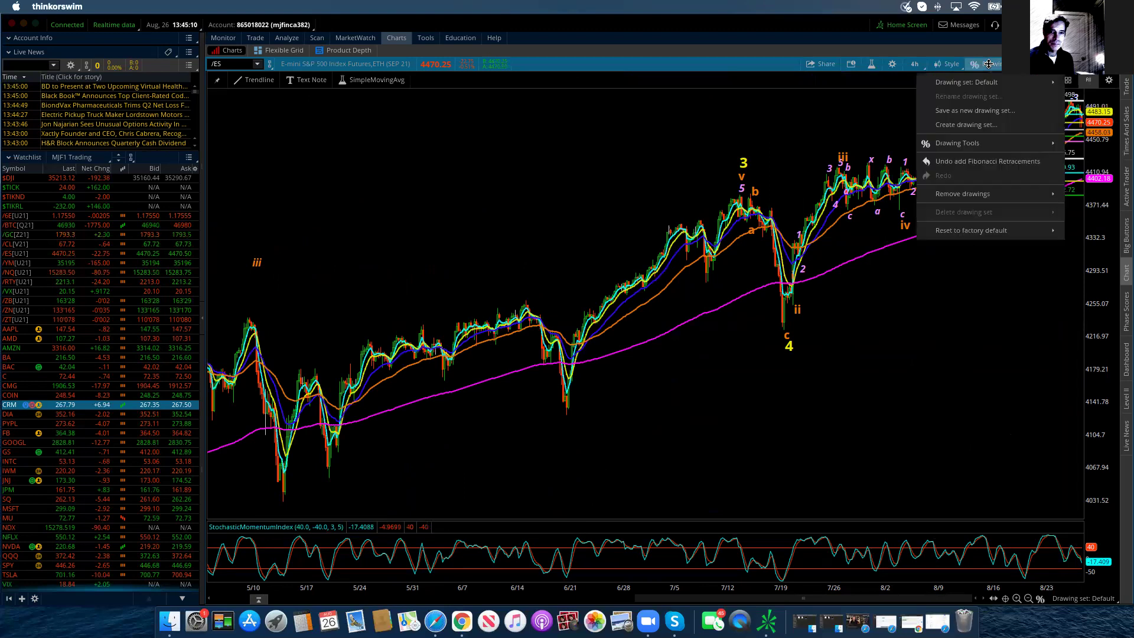
left_click(963, 159)
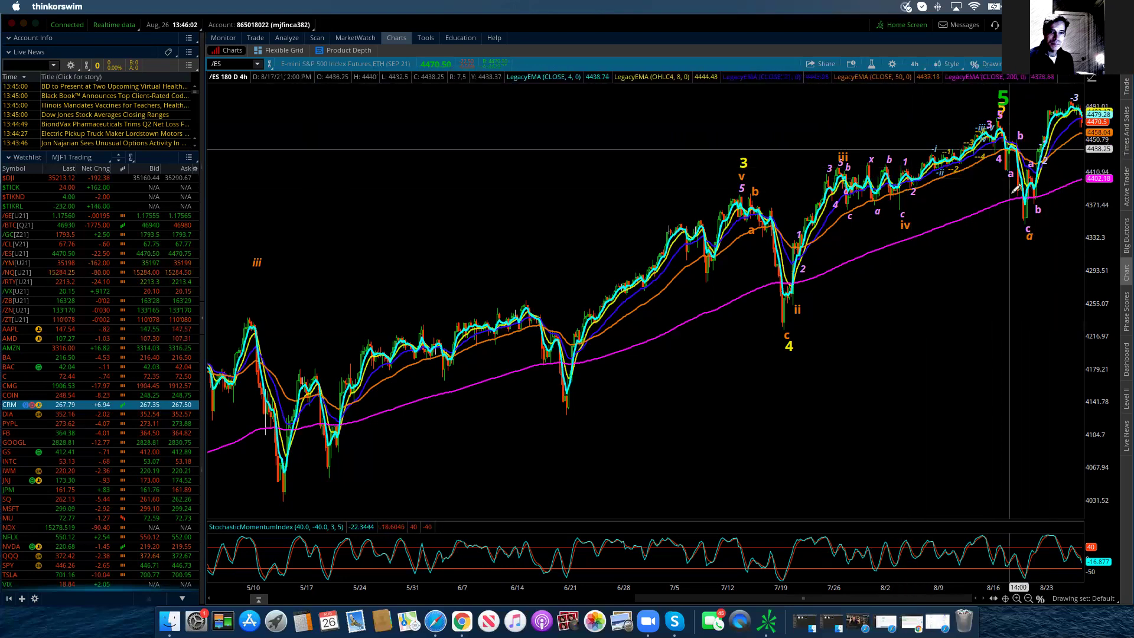
Step: Switch to 20 days of hourly bars and draw a retracement from Thursday's 4347.75 low to 4414.75
left_click(915, 64)
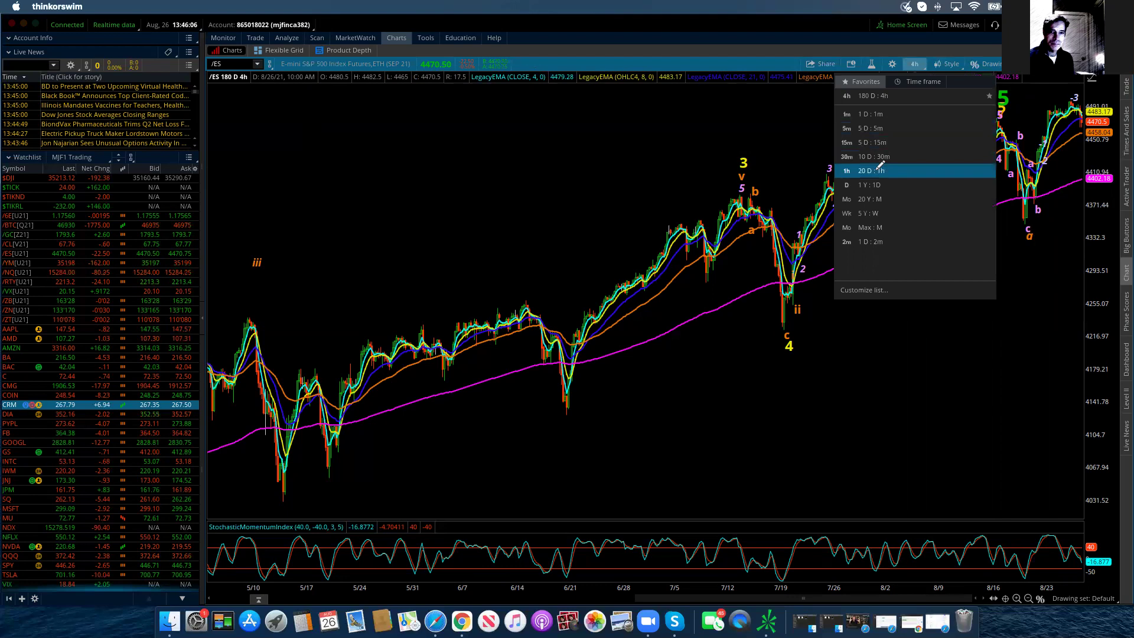
left_click(880, 170)
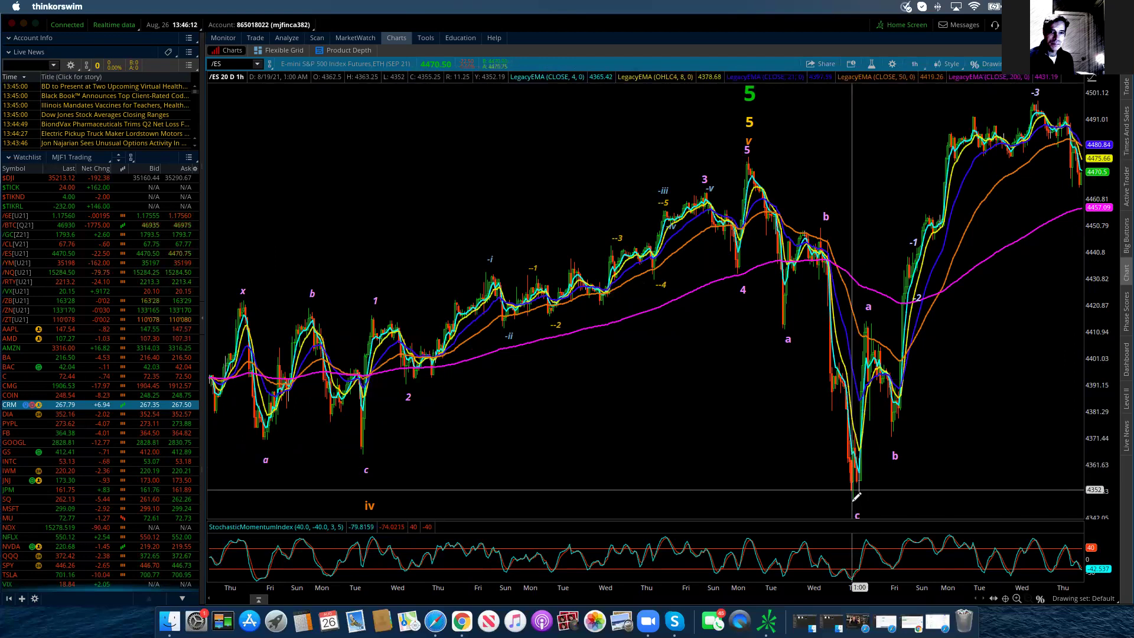
left_click_drag(858, 495, 870, 315)
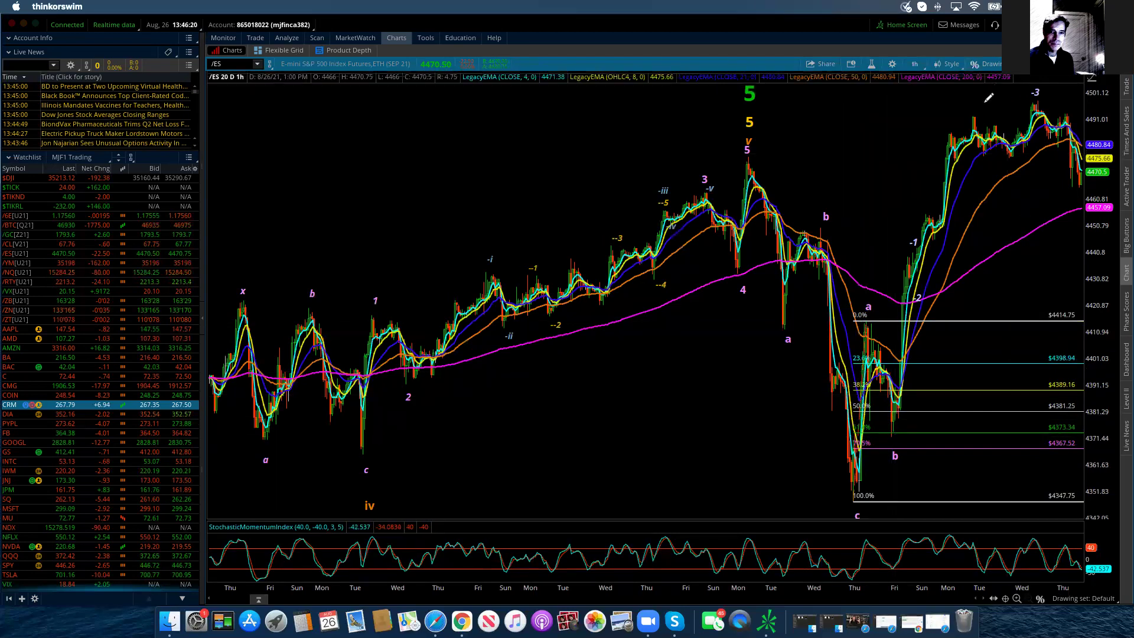
Step: Replace the retracement with a Fibonacci extension through the c low, a peak and b low, showing 238.2% at 4533.13
left_click(985, 64)
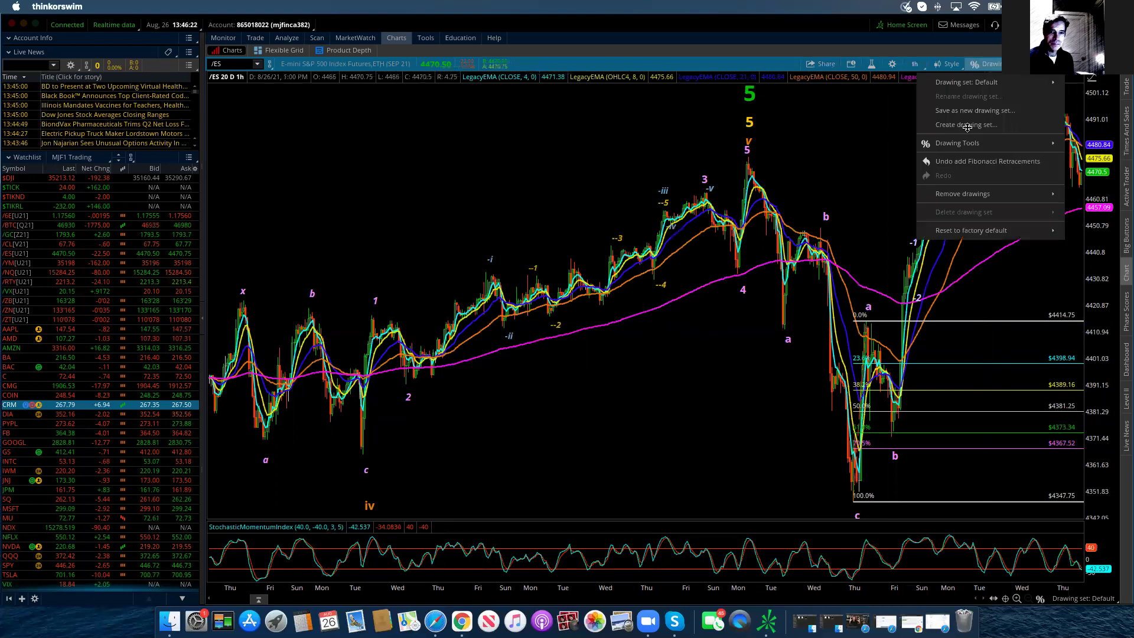
left_click(983, 163)
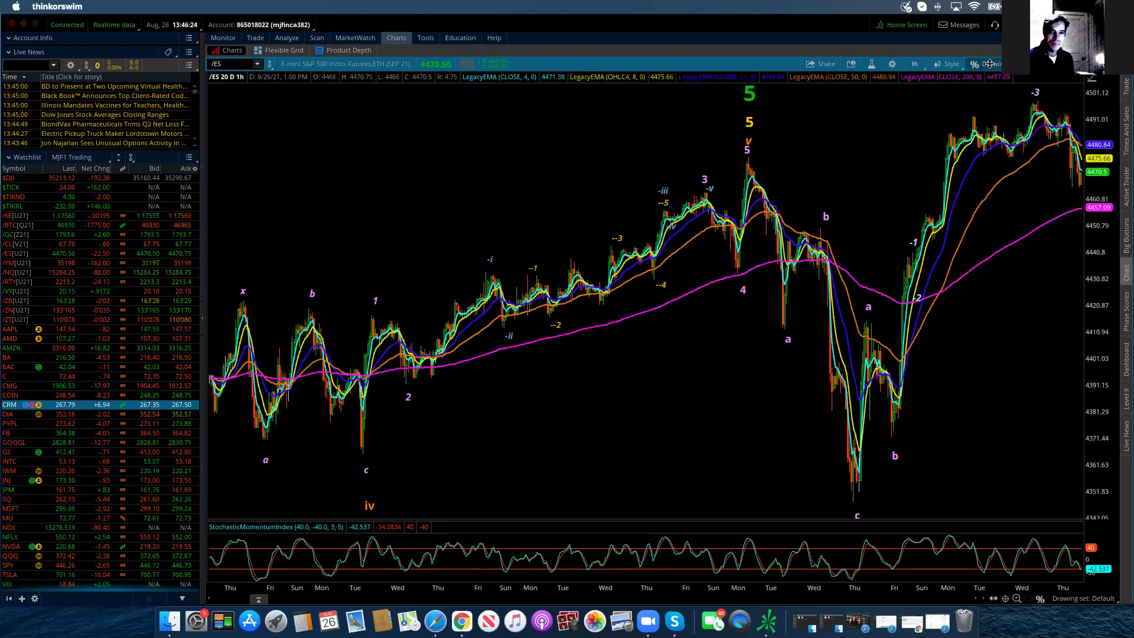
left_click(990, 63)
mouse_move(1004, 146)
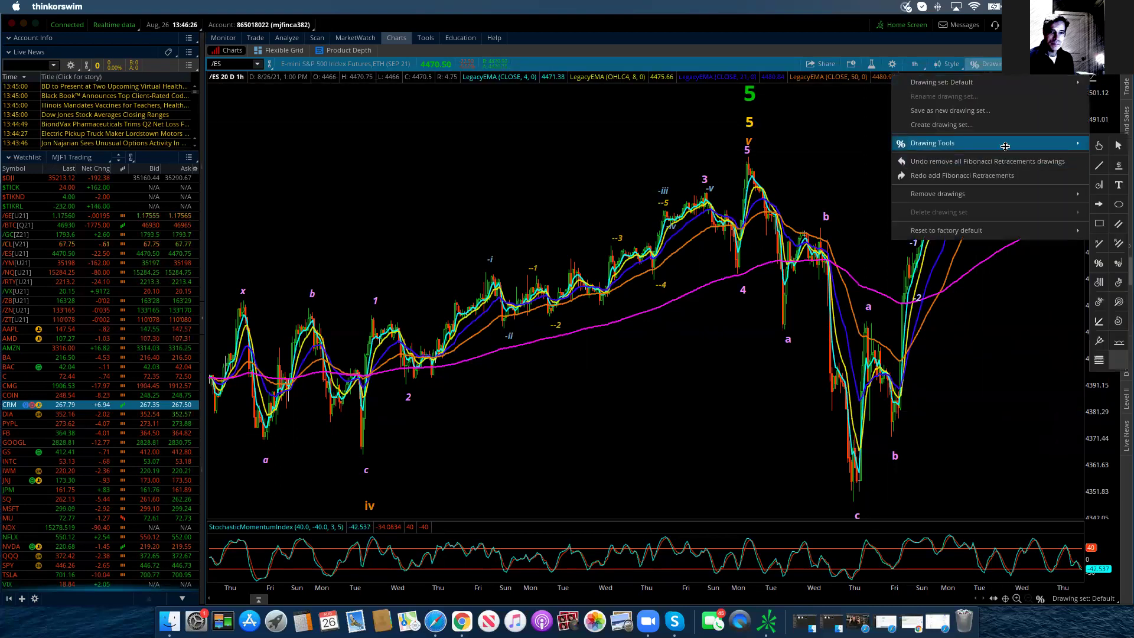
left_click(1115, 260)
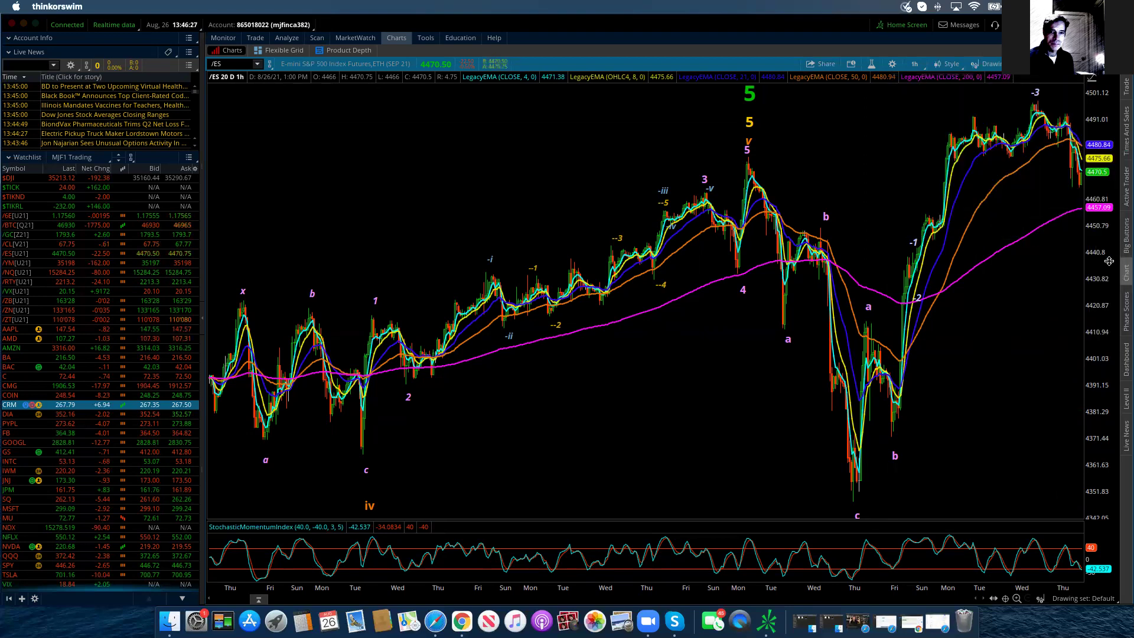
left_click(856, 497)
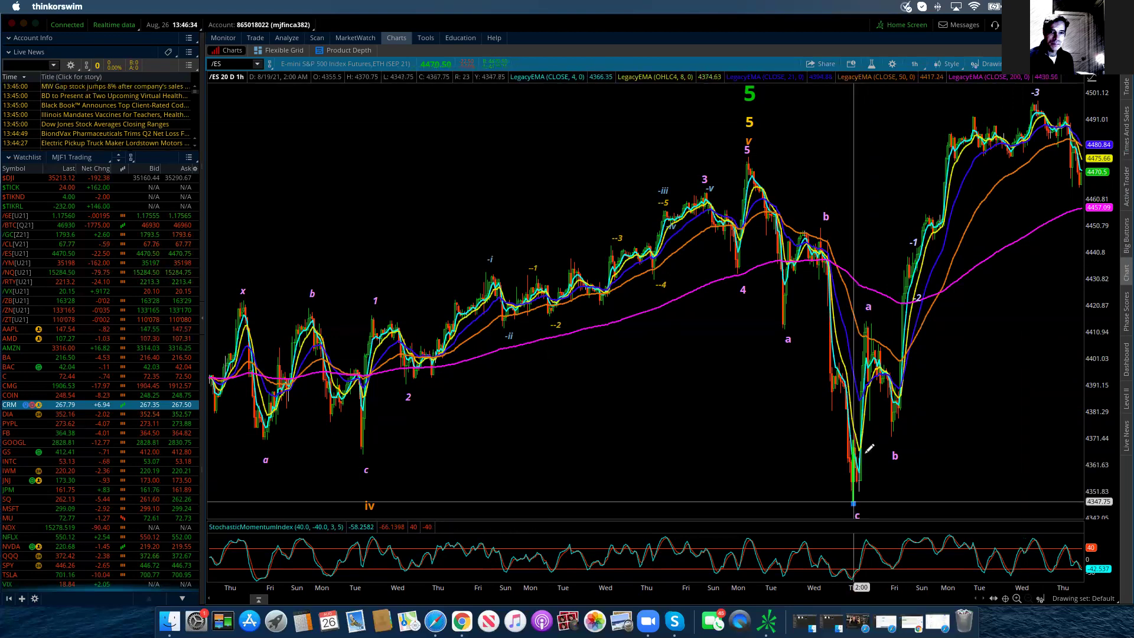
left_click(867, 320)
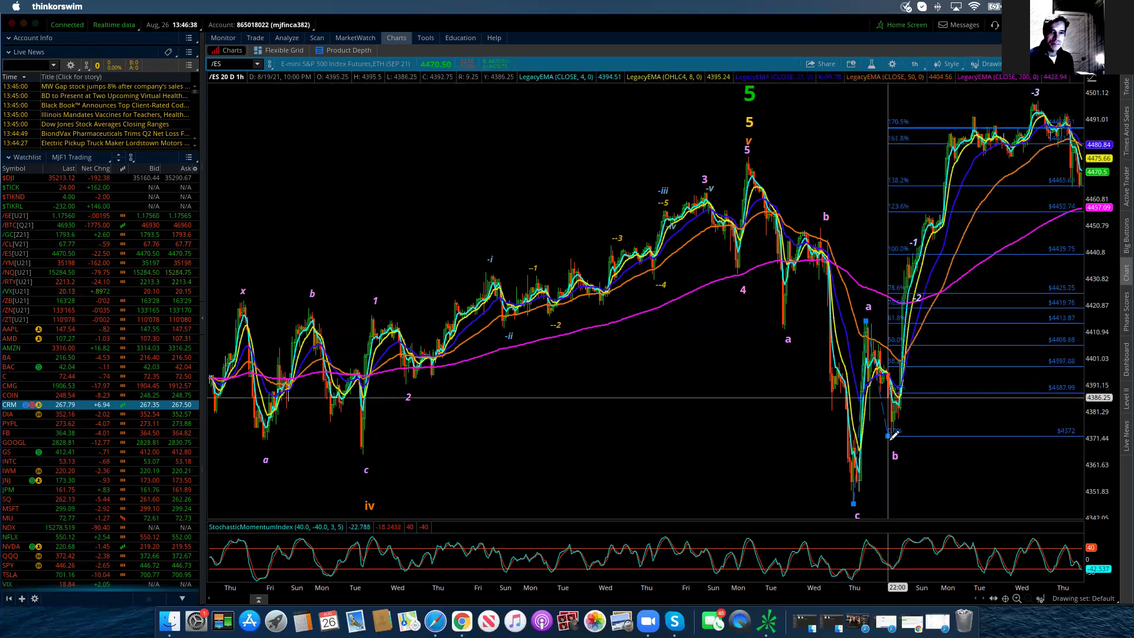
left_click(894, 434)
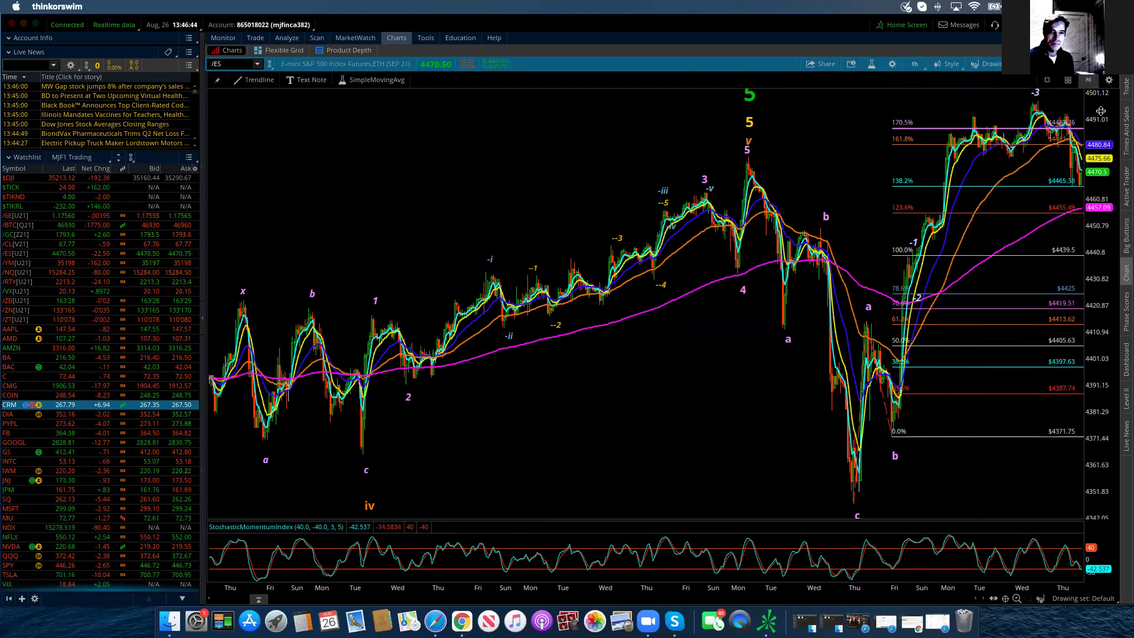
left_click_drag(1114, 156, 1111, 192)
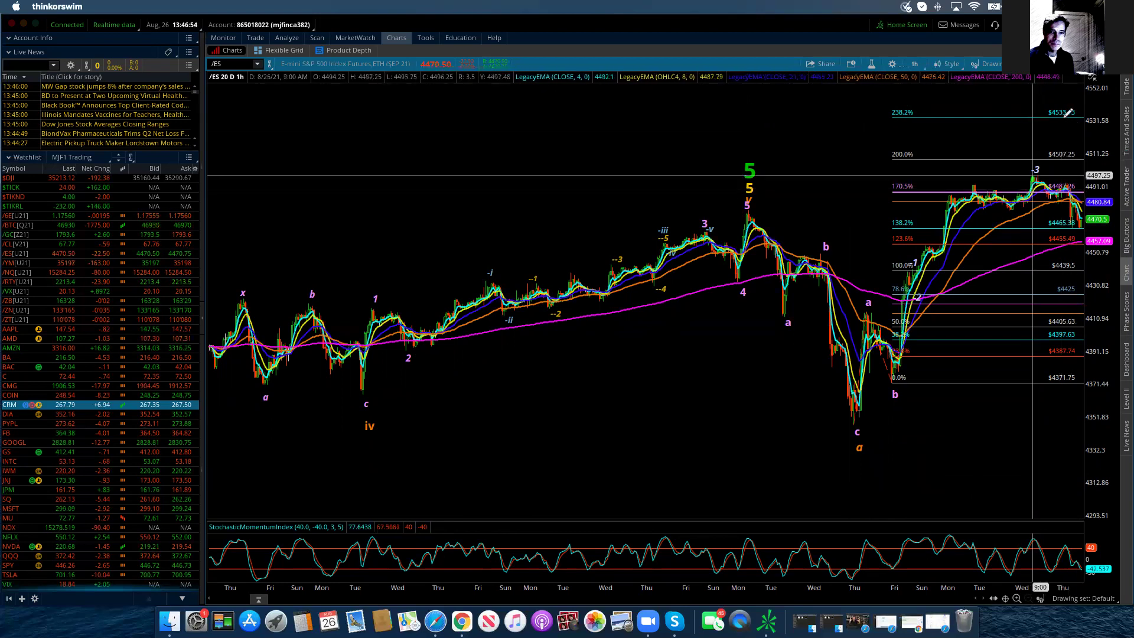
mouse_move(1069, 112)
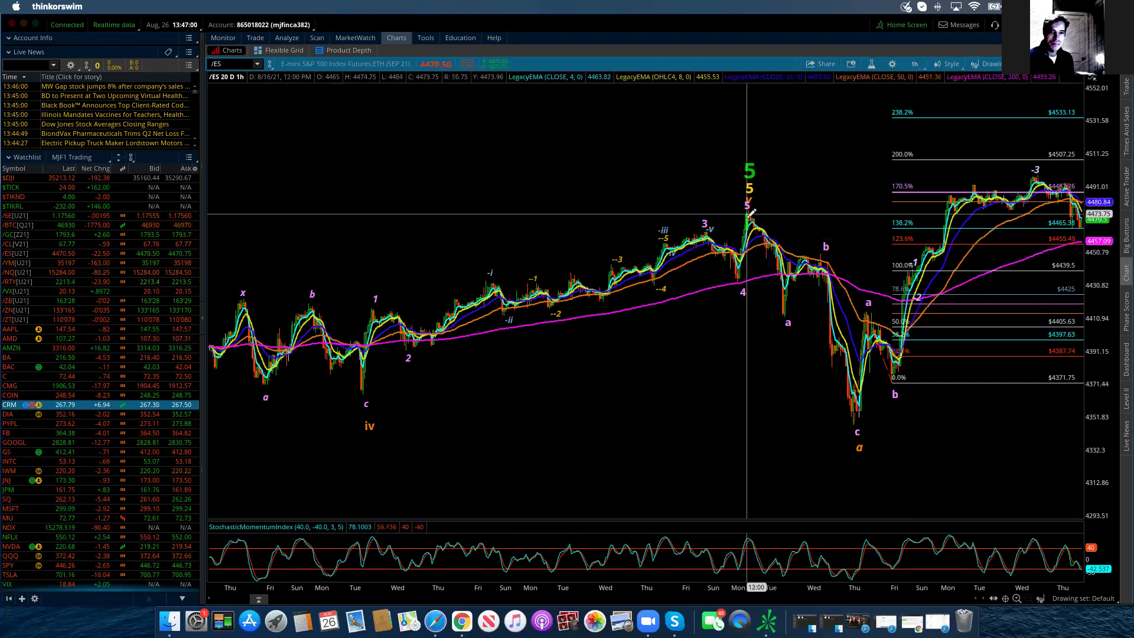
mouse_move(749, 205)
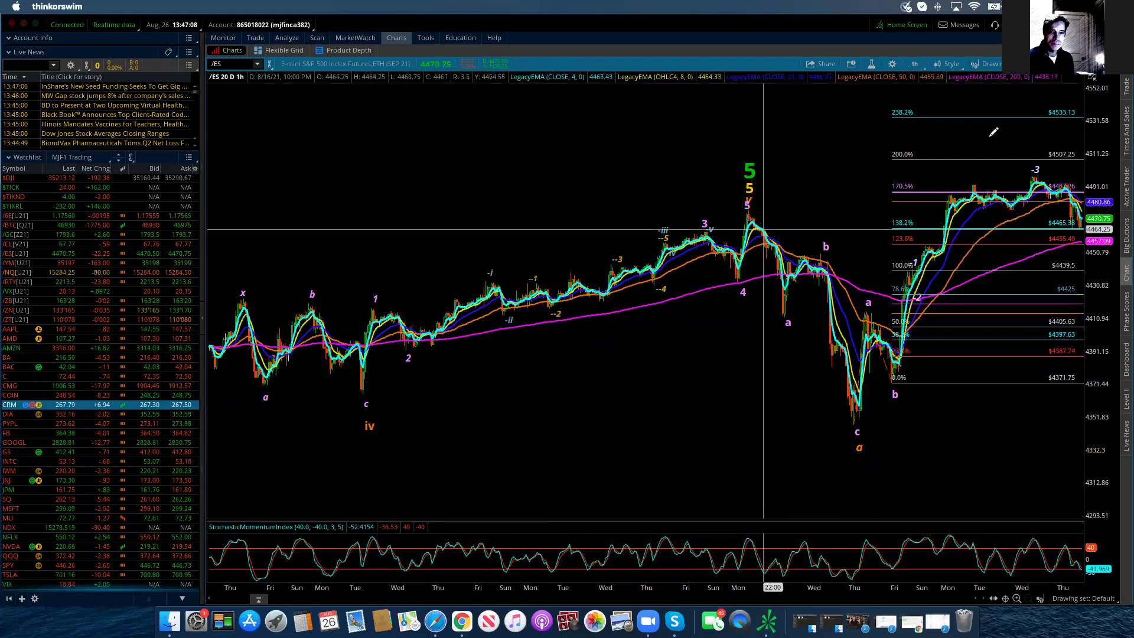
mouse_move(366, 391)
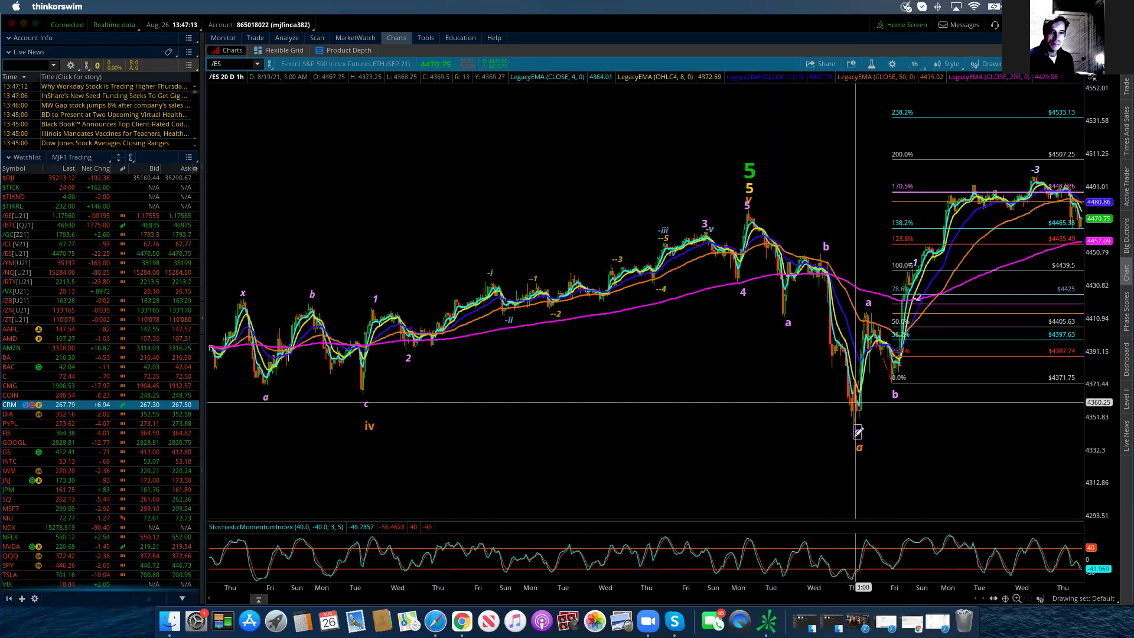
mouse_move(858, 433)
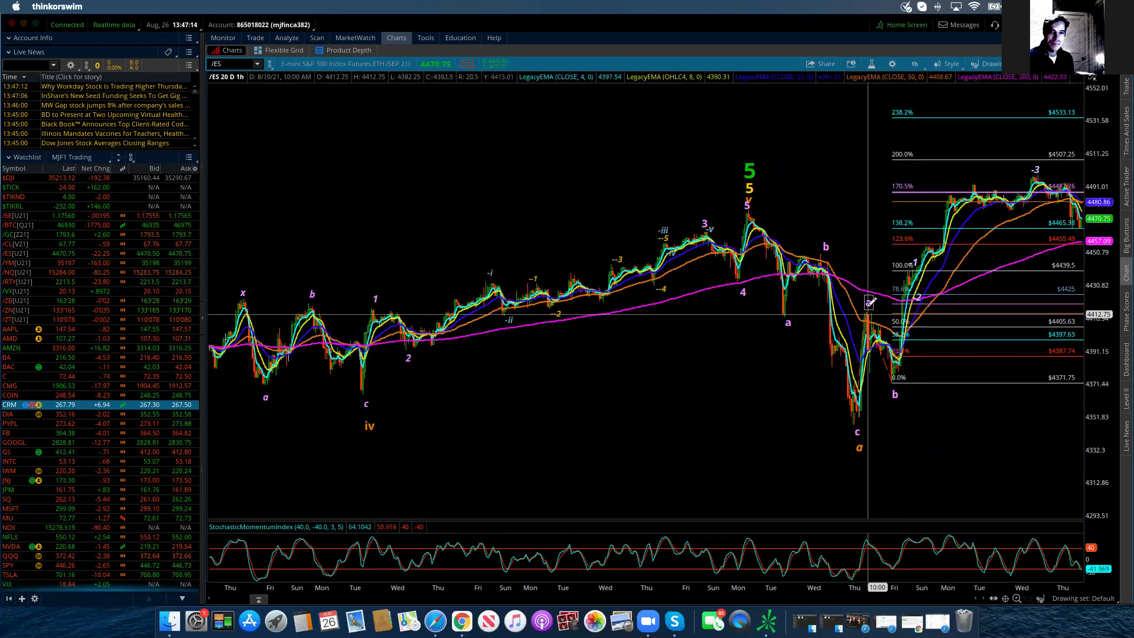
mouse_move(898, 378)
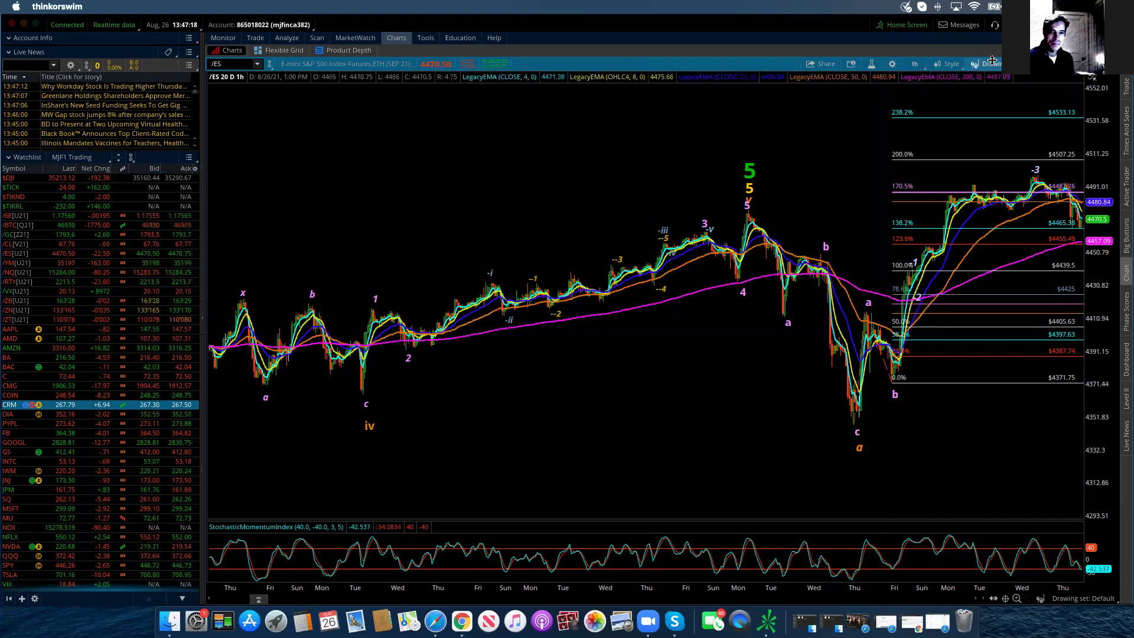
Step: Flip to 180-day 4-hour bars and back to 20-day hourly, then widen the price range to show 200% at 4507.25
left_click(916, 63)
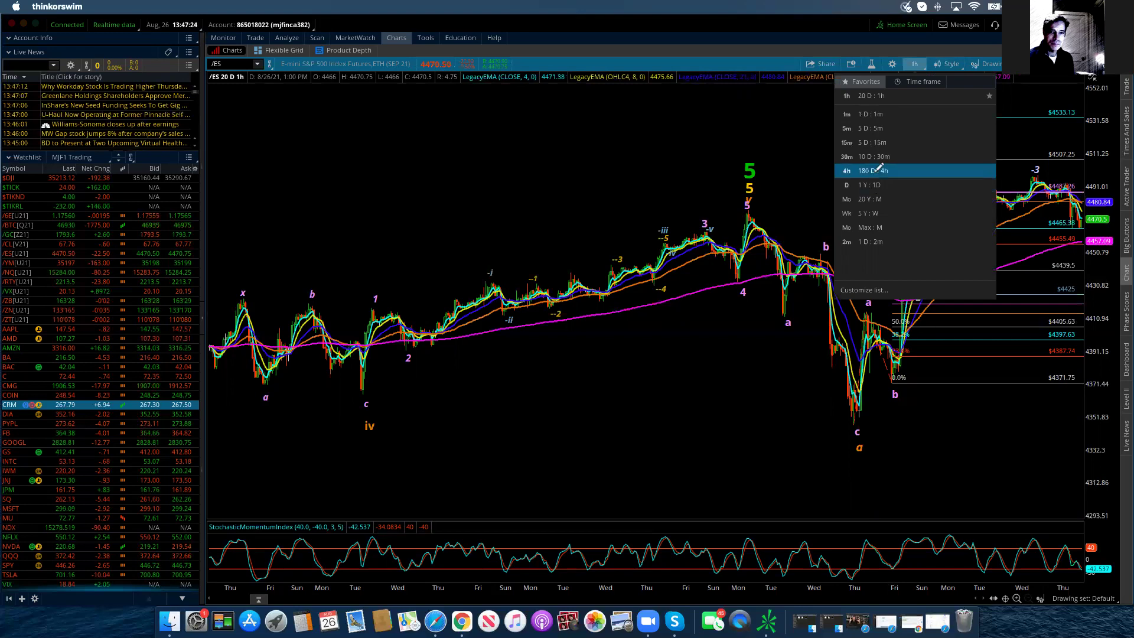
left_click(874, 171)
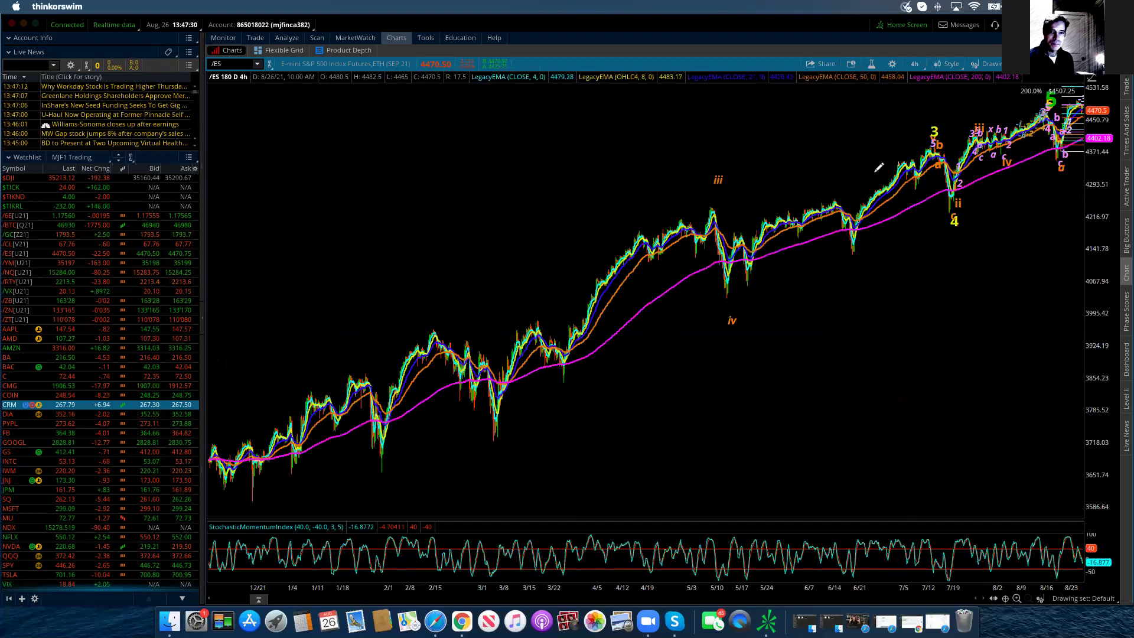
left_click(914, 63)
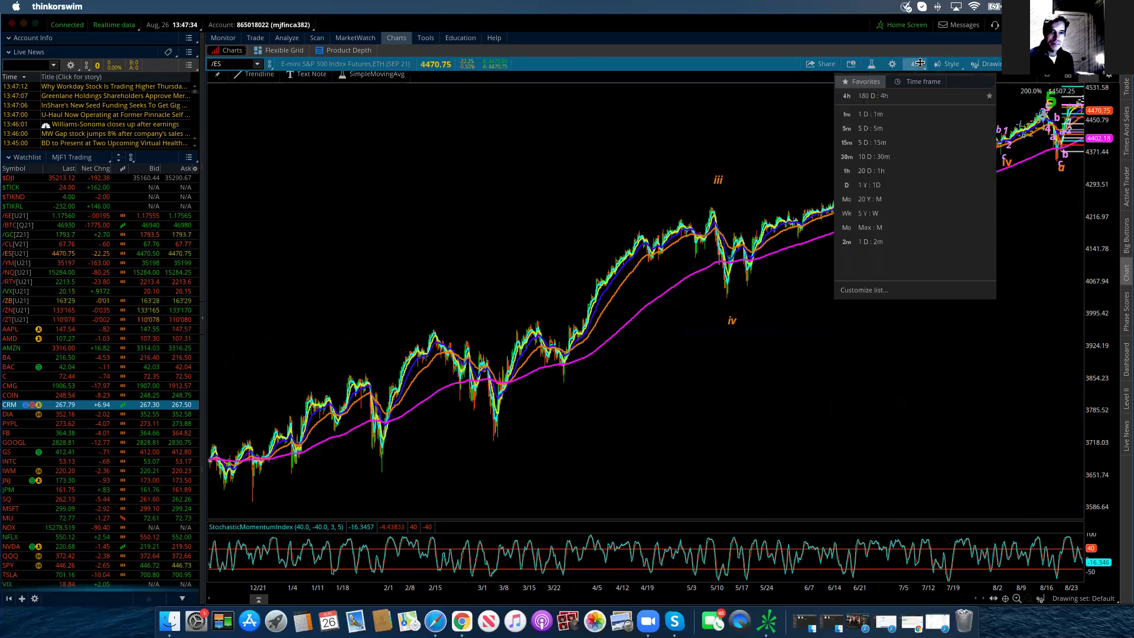
left_click(873, 170)
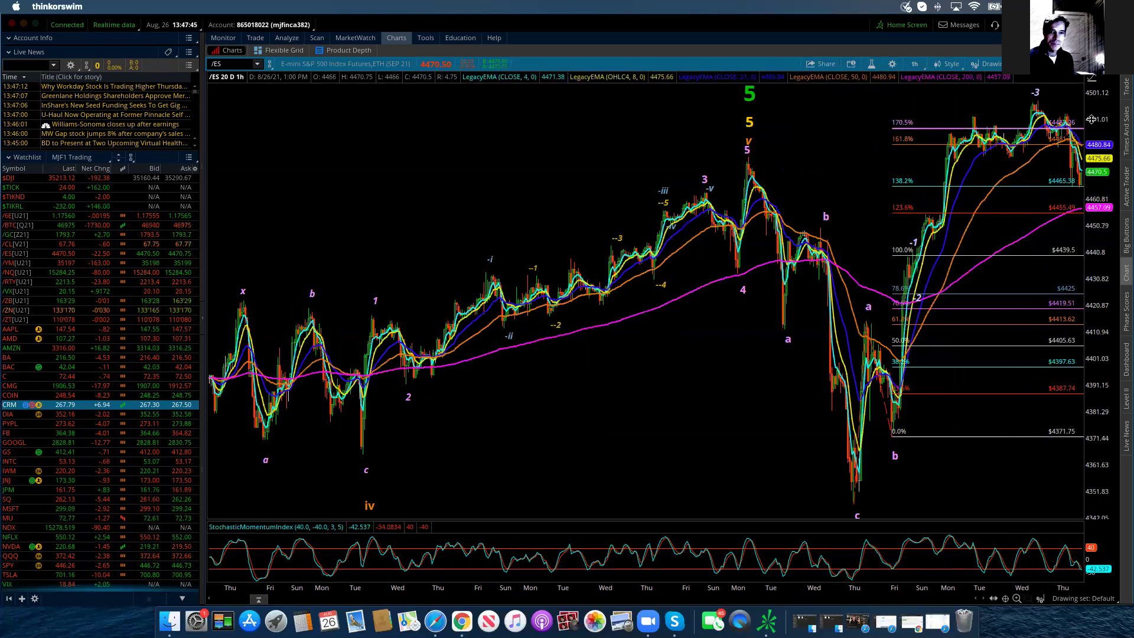
left_click_drag(1103, 142, 1102, 162)
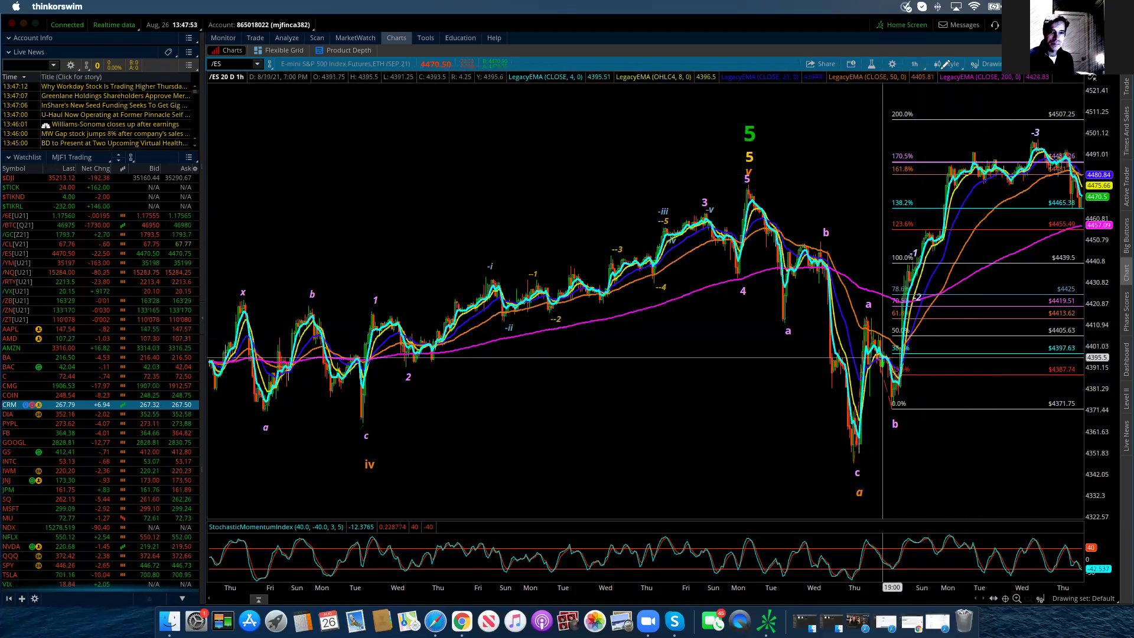
Step: Switch to 10 days of 30-minute bars and pan to center the recent waves
left_click(919, 65)
left_click(919, 64)
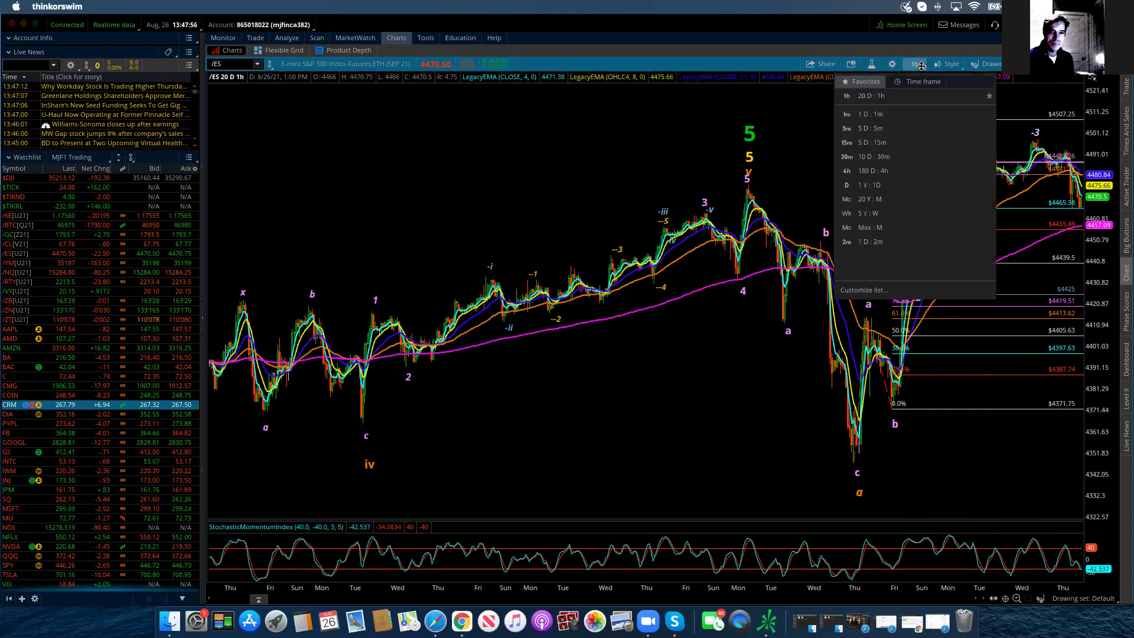
left_click(877, 149)
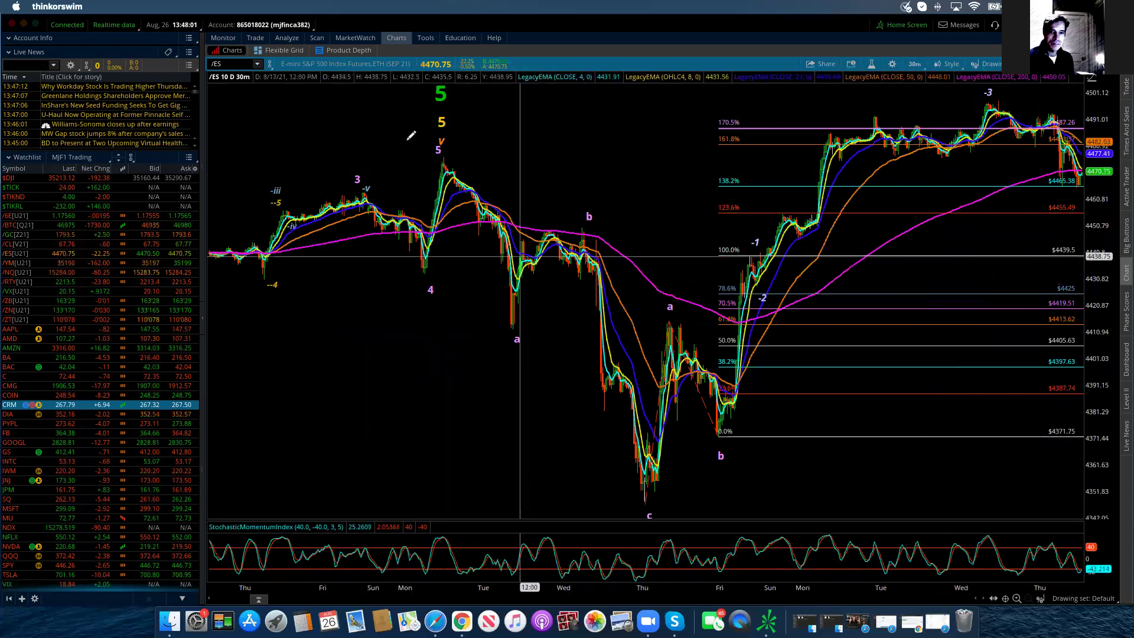
left_click_drag(407, 142, 966, 135)
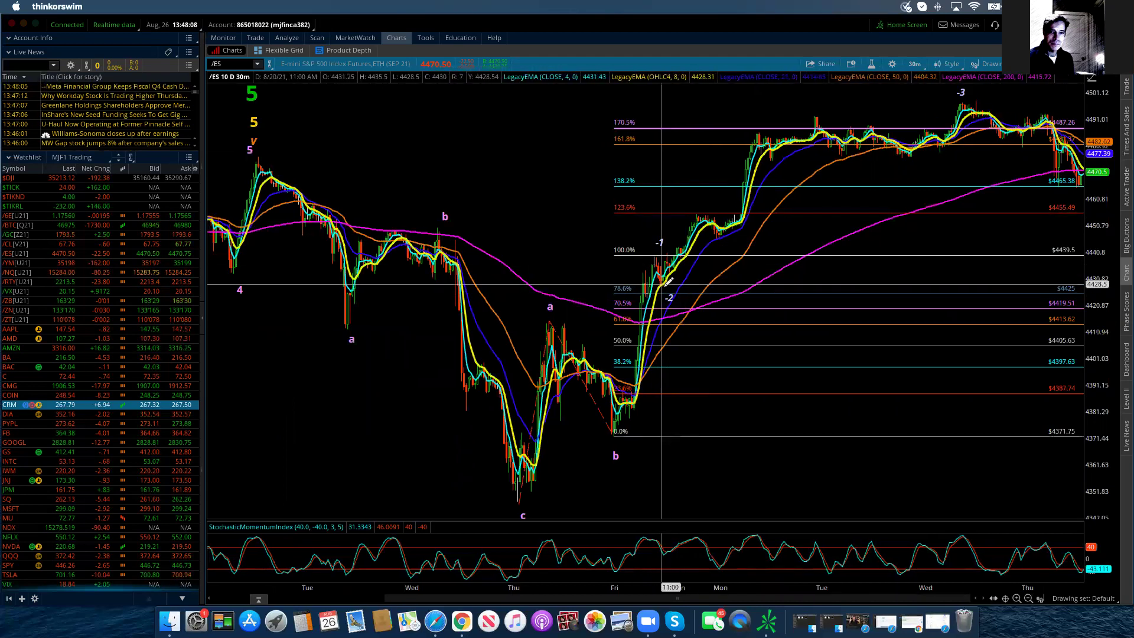
Step: Draw a Fibonacci extension from the swing low to the -3 high and latest pullback, then compress the price scale
right_click(667, 282)
key("Escape")
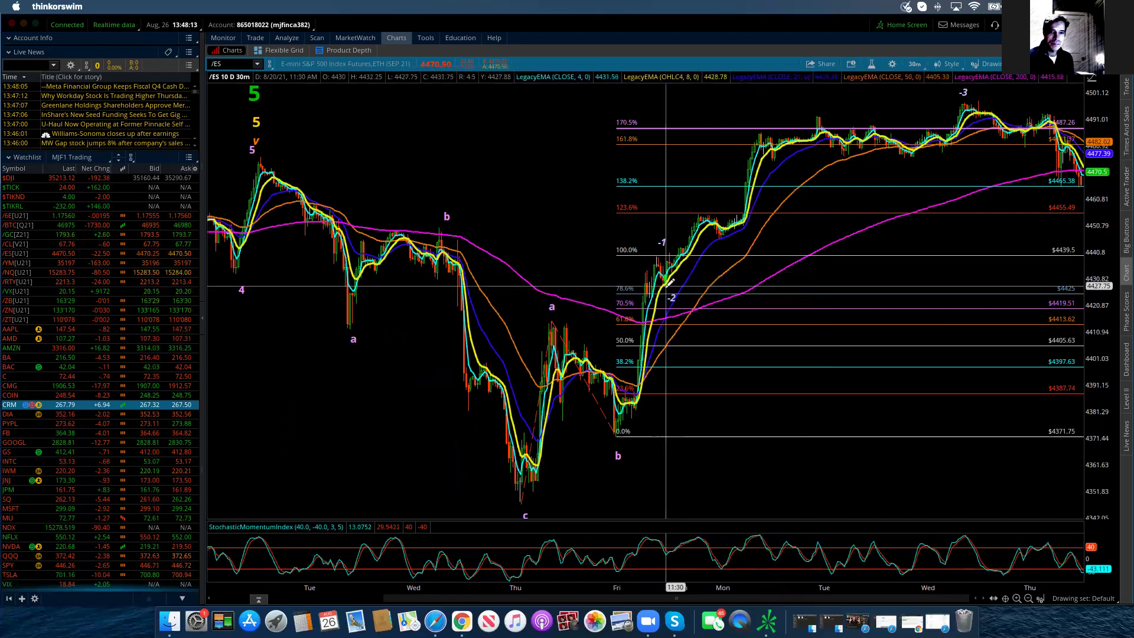
left_click_drag(728, 236, 981, 95)
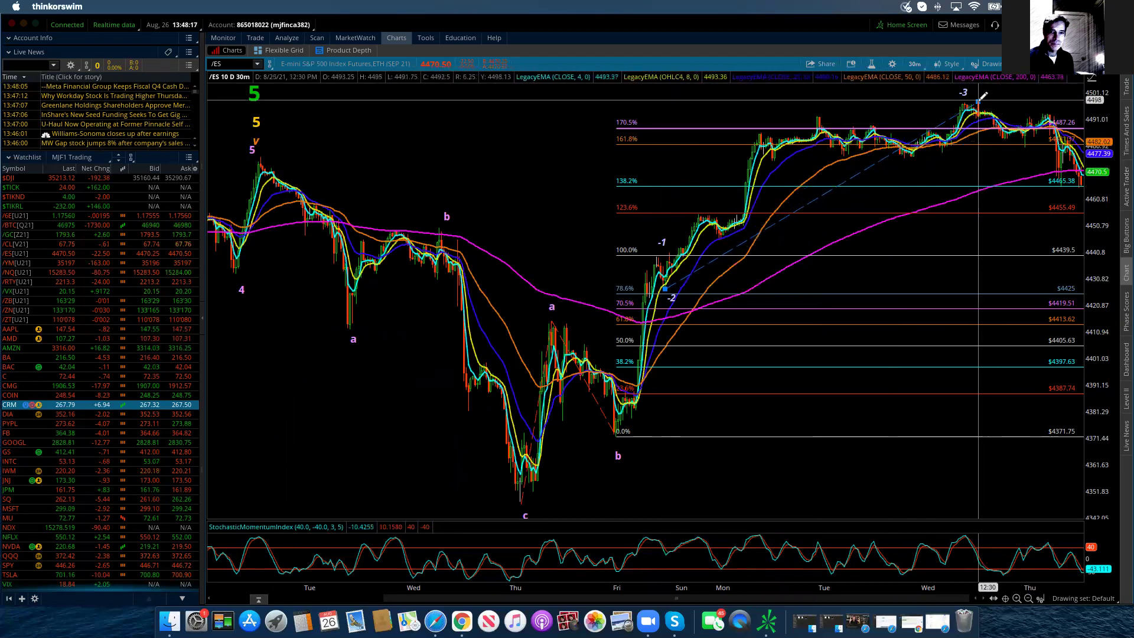
left_click(982, 97)
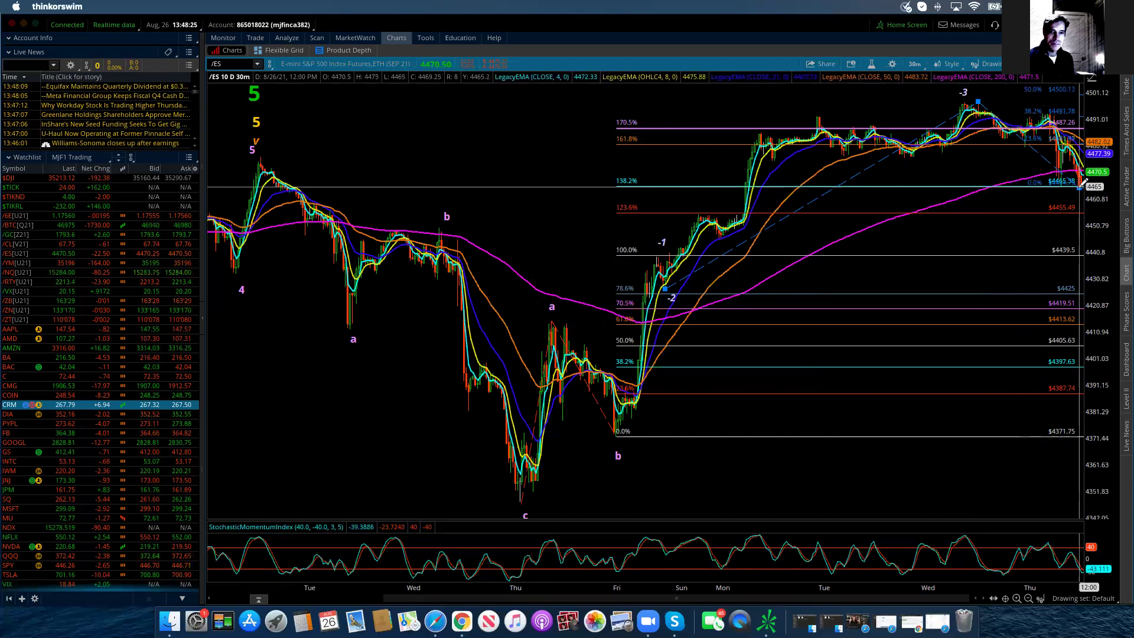
left_click(1081, 183)
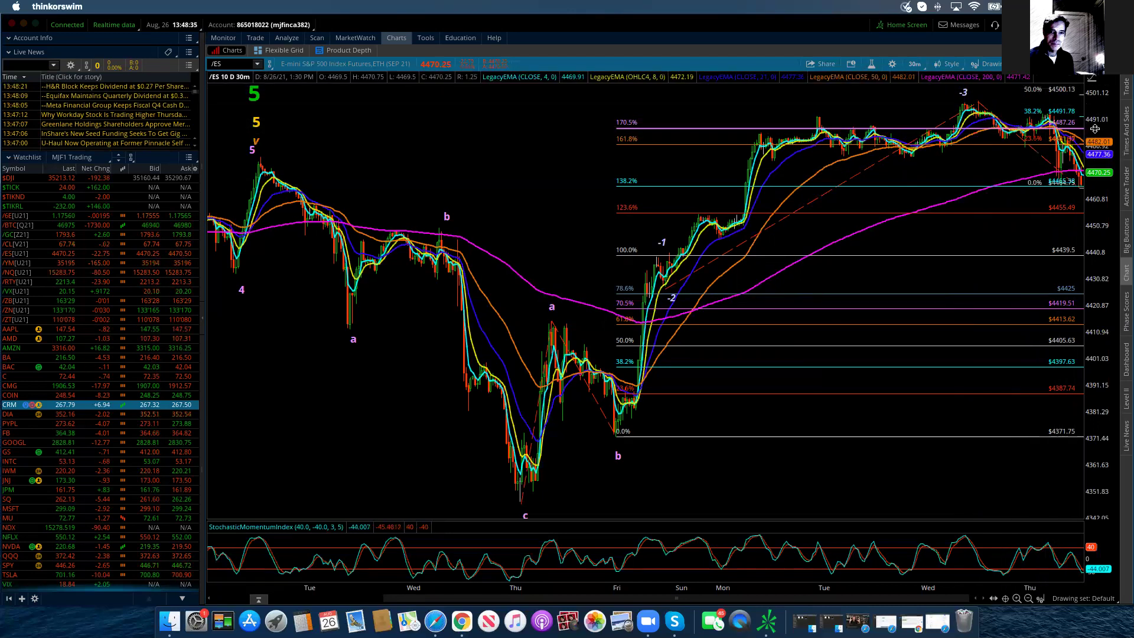
left_click_drag(1095, 129, 1026, 190)
scroll(1002, 102, "down", 1)
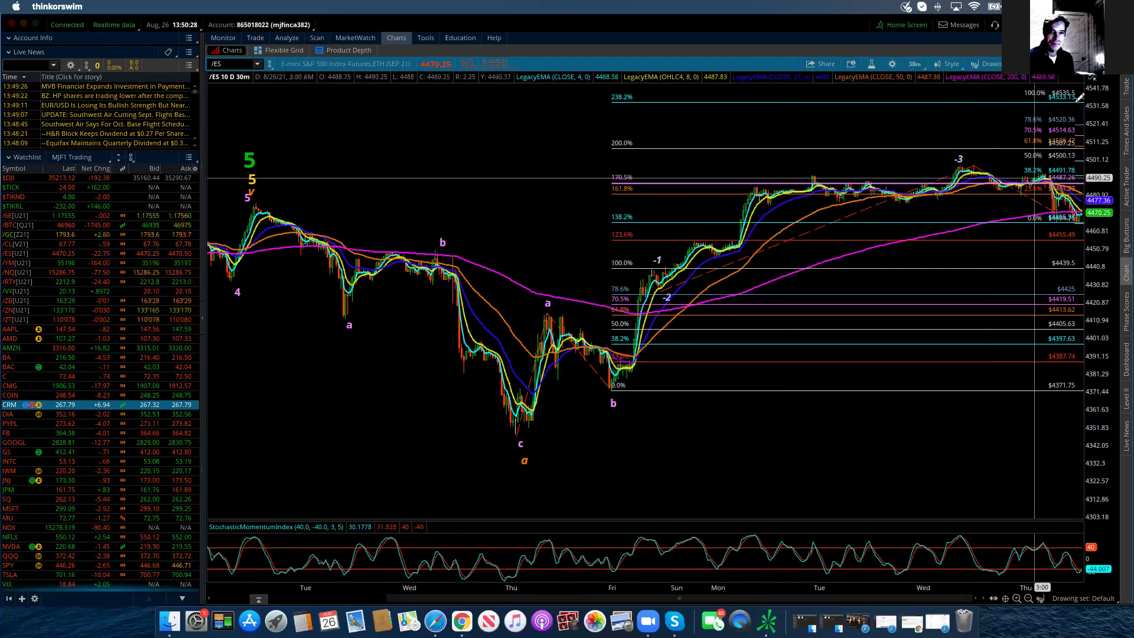
Step: Widen the price range to reveal the second extension's upper targets up to 200% at 4606.25
mouse_move(1078, 98)
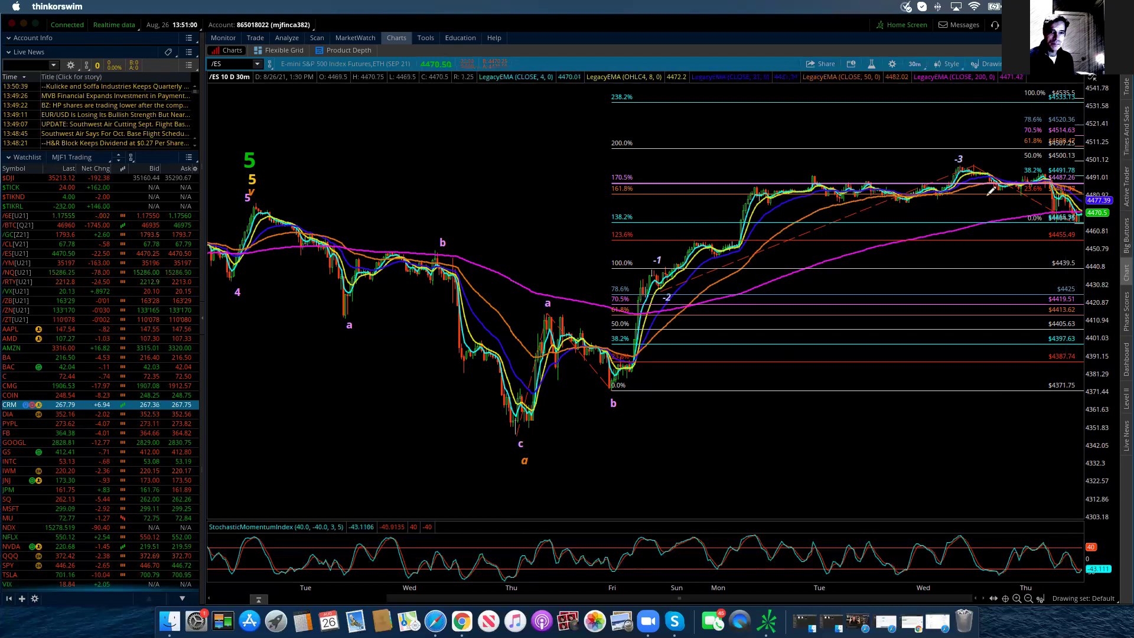
left_click_drag(1104, 104, 1105, 251)
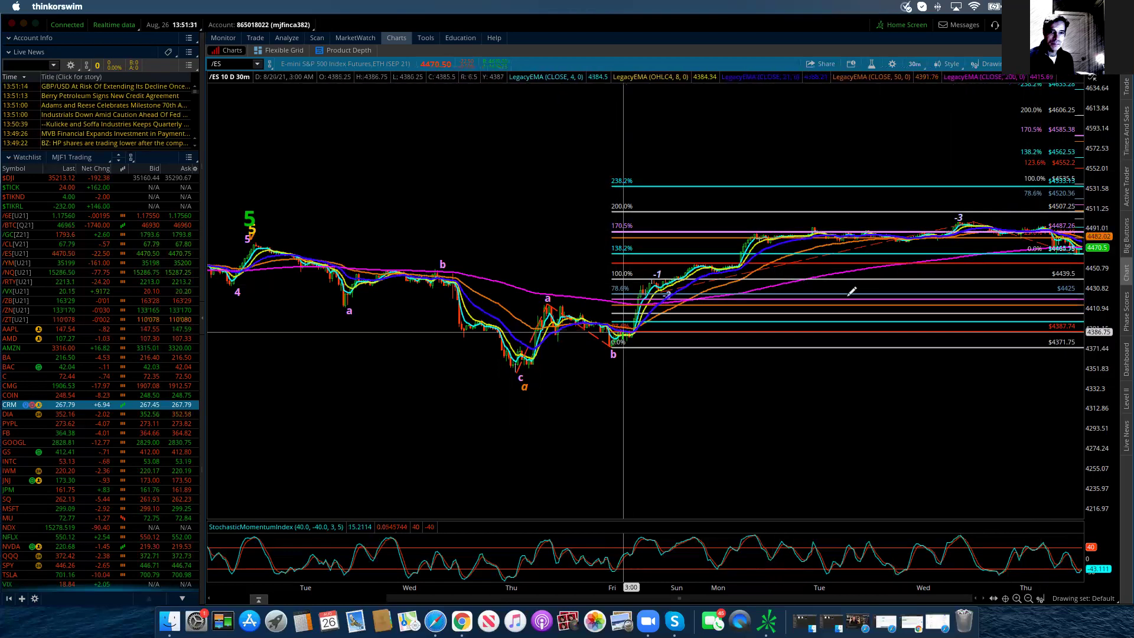
left_click_drag(1101, 112, 1110, 189)
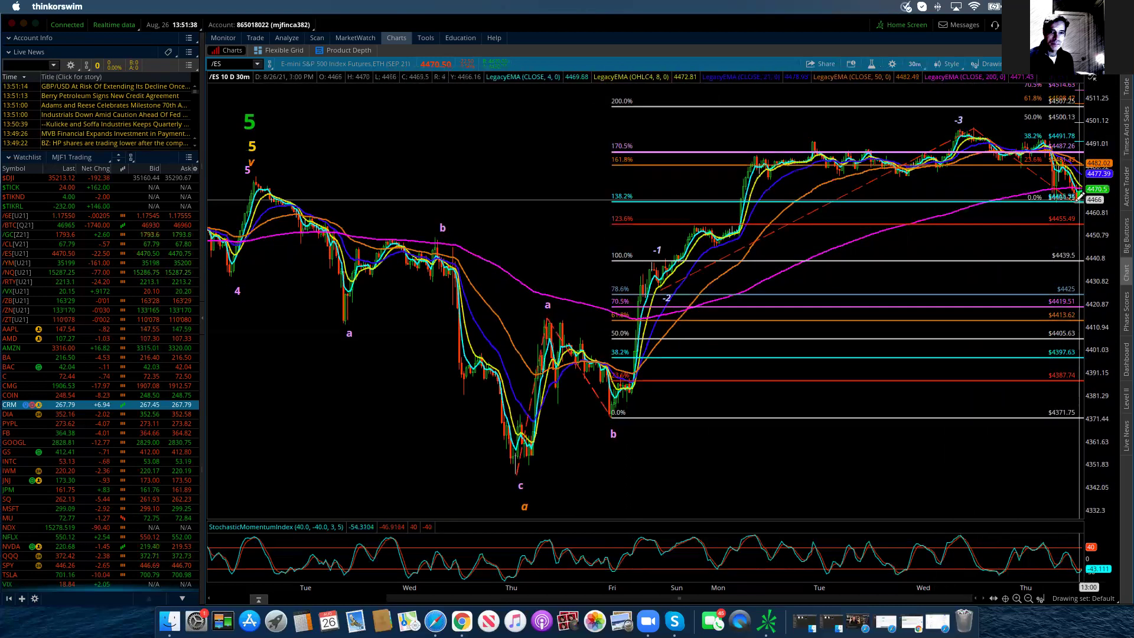
mouse_move(1079, 197)
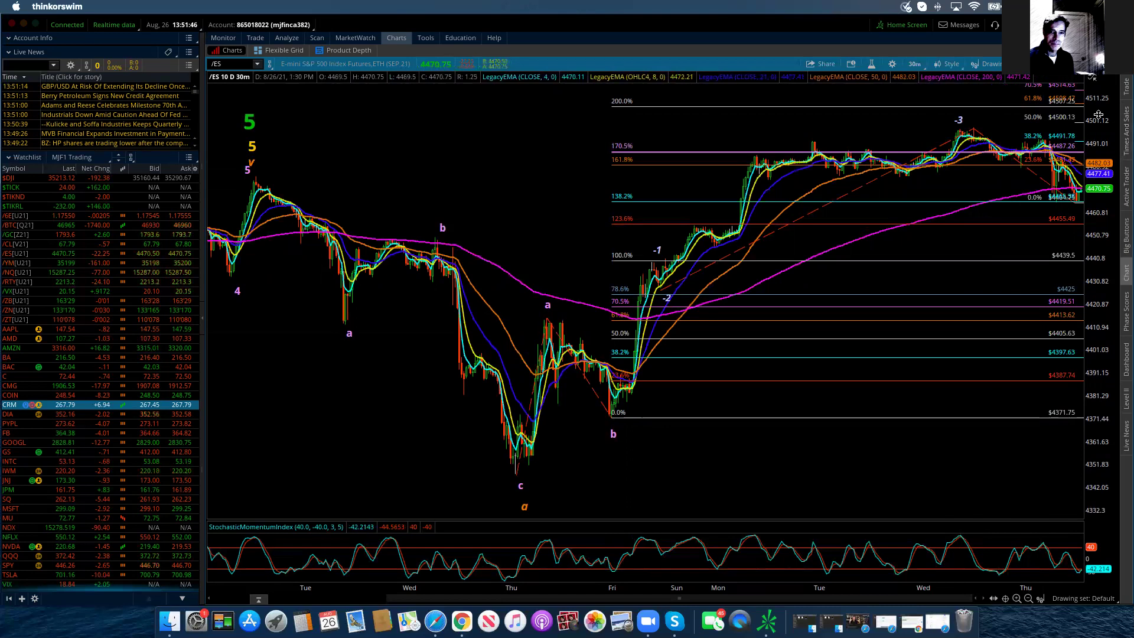
left_click_drag(1100, 126, 1069, 149)
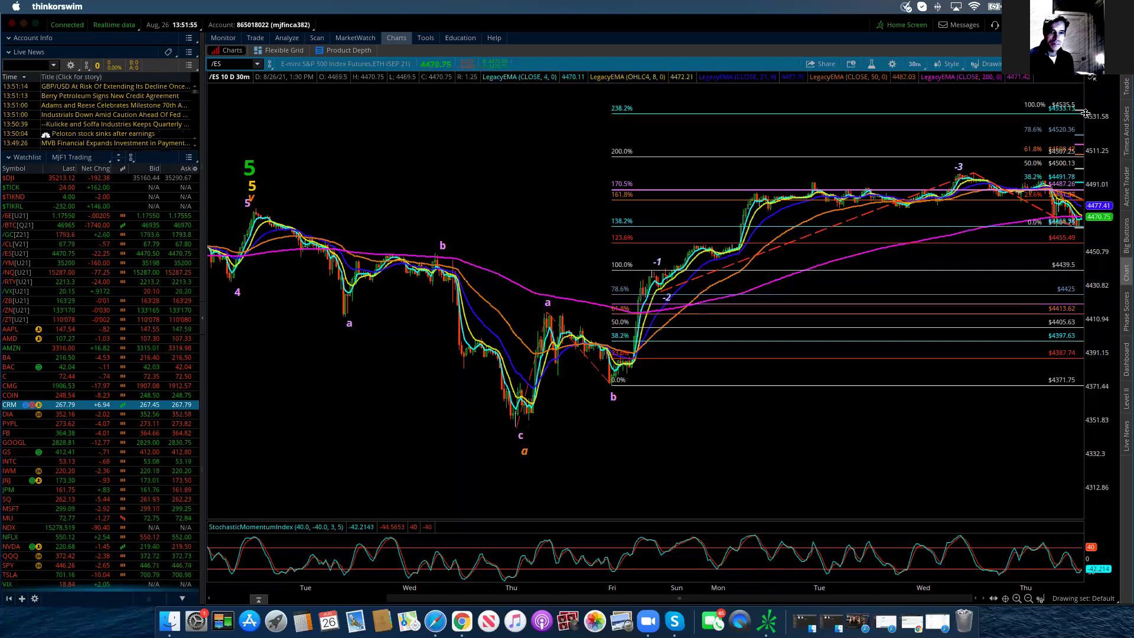
mouse_move(1086, 113)
left_mouse_down()
mouse_move(1111, 117)
mouse_move(1106, 159)
mouse_move(1086, 134)
left_mouse_up()
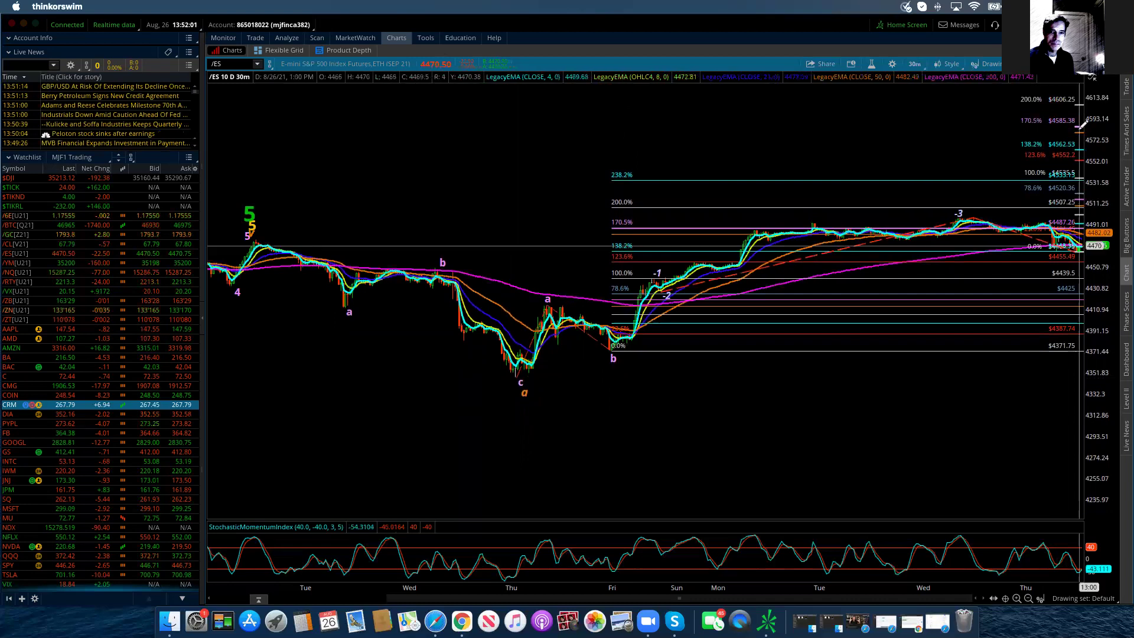
mouse_move(1079, 127)
mouse_move(1083, 119)
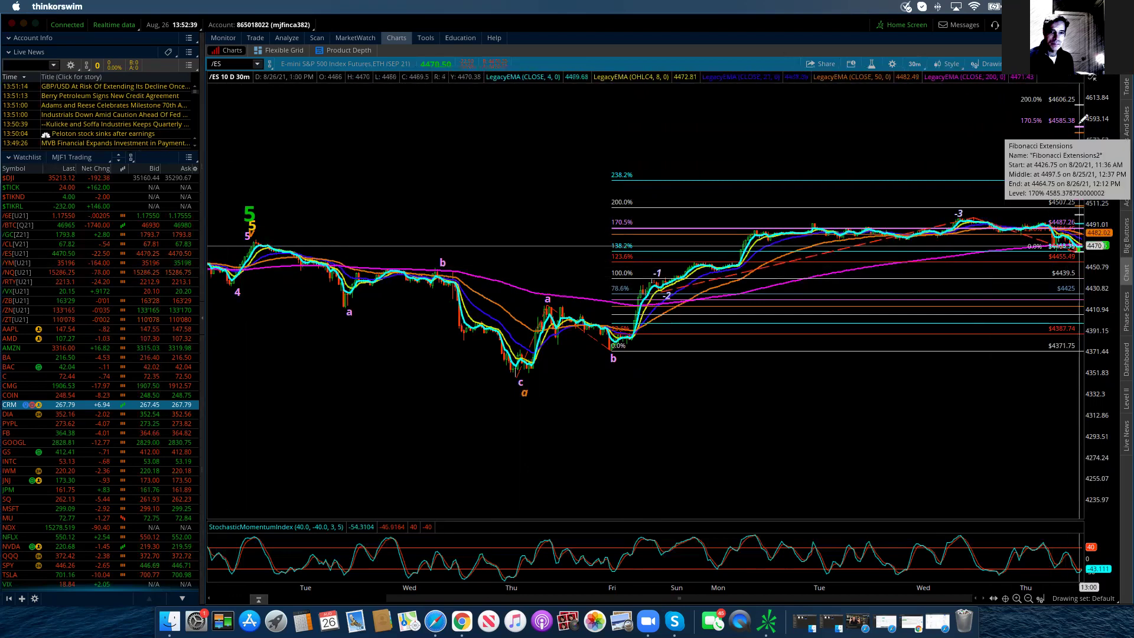
Step: Switch the /ES chart's price axis back to Auto scaling, fitting roughly 4342 to 4512
left_click(1092, 78)
left_click(1004, 95)
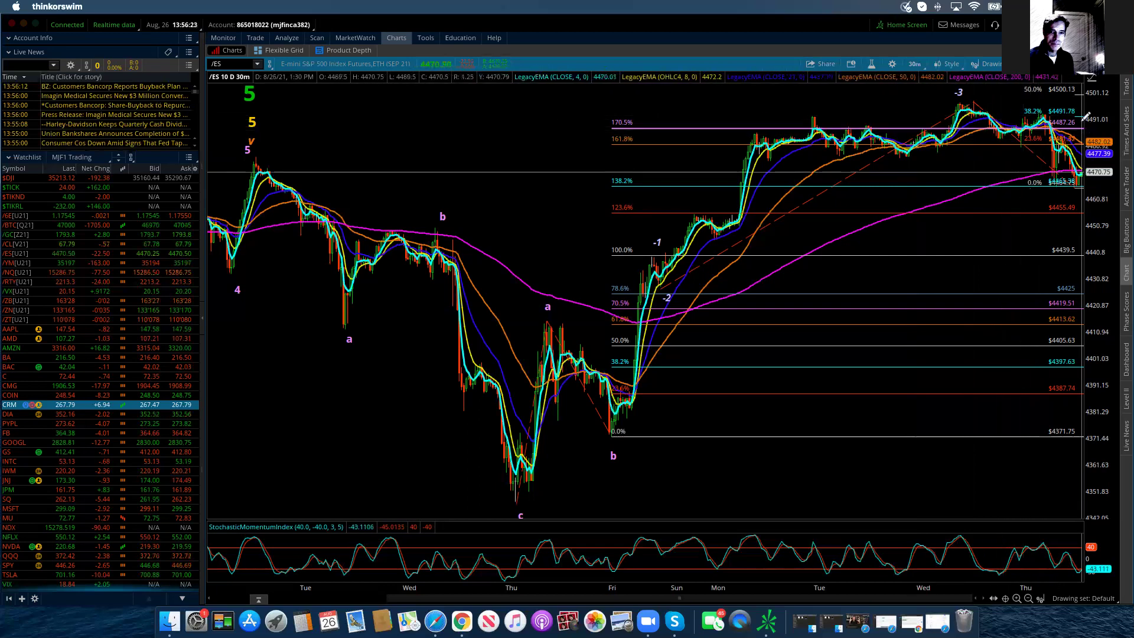
mouse_move(1079, 108)
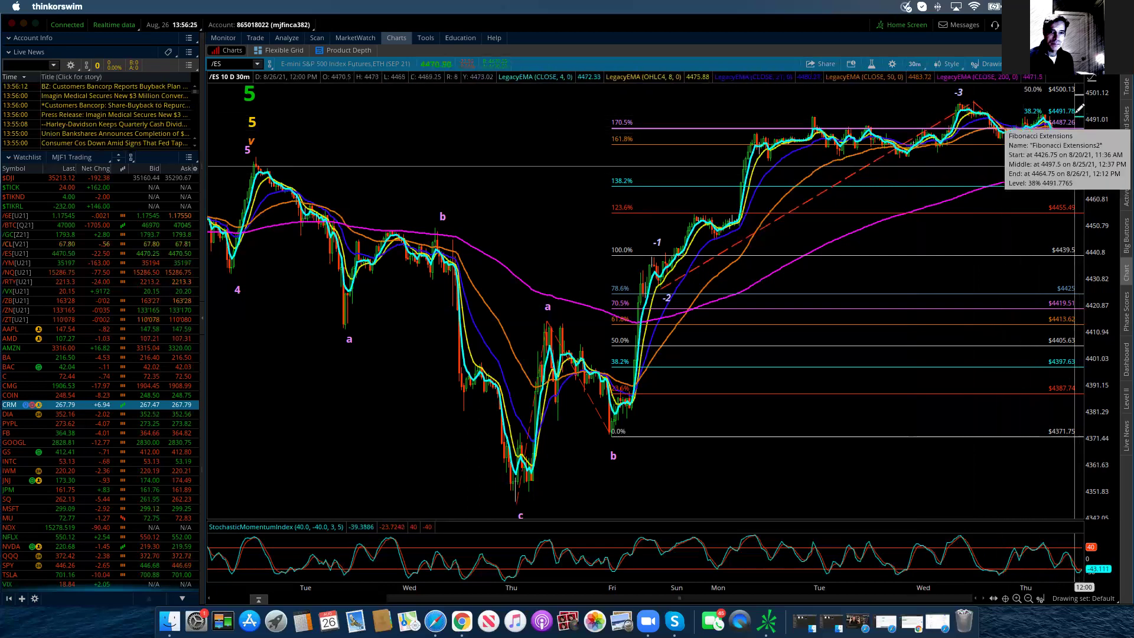